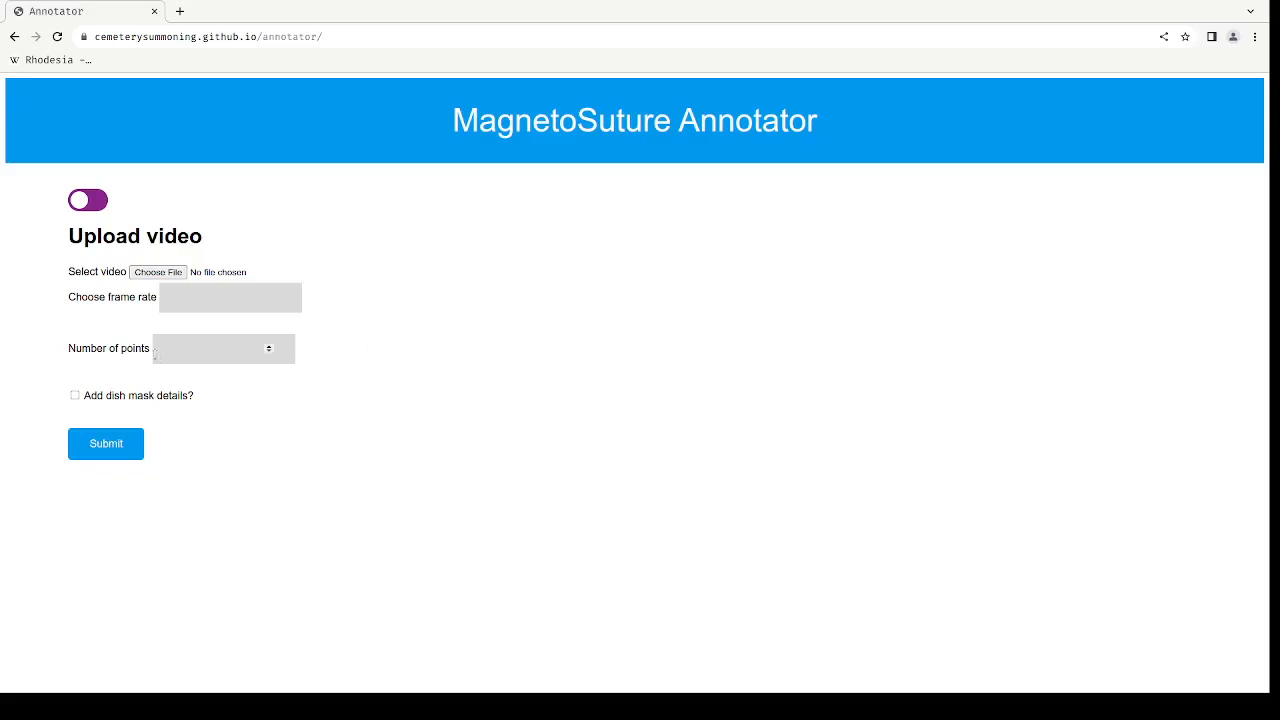
# Select the camera.avi video ending in "h-mask.mp4" for upload, with frame rate 89.92 and 9 points.
pyautogui.click(166, 276)
pyautogui.click(229, 294)
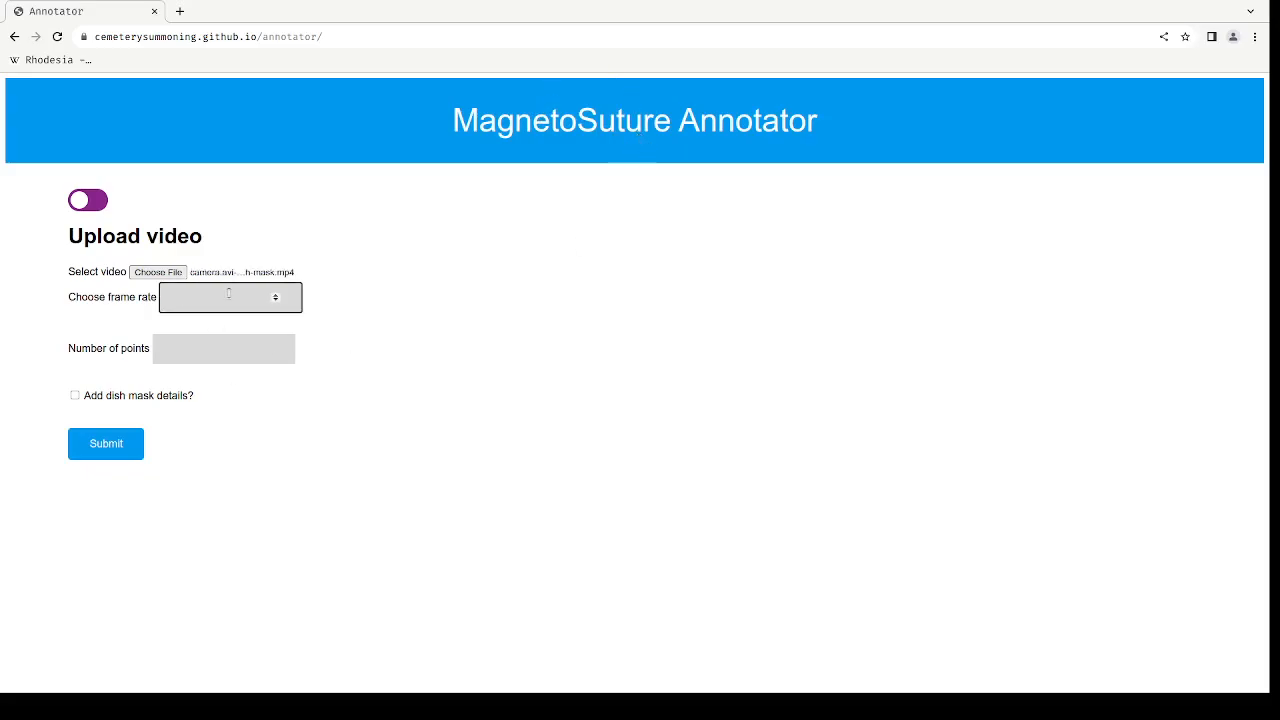
pyautogui.write('85')
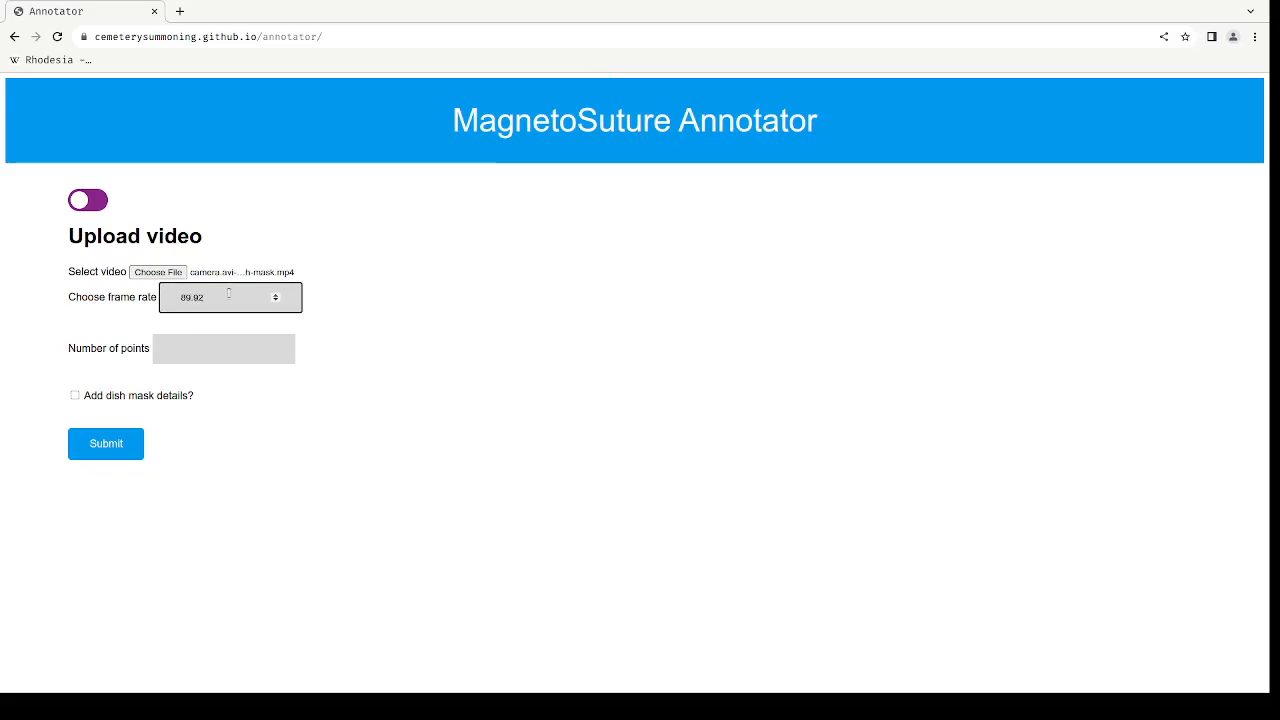
pyautogui.click(226, 350)
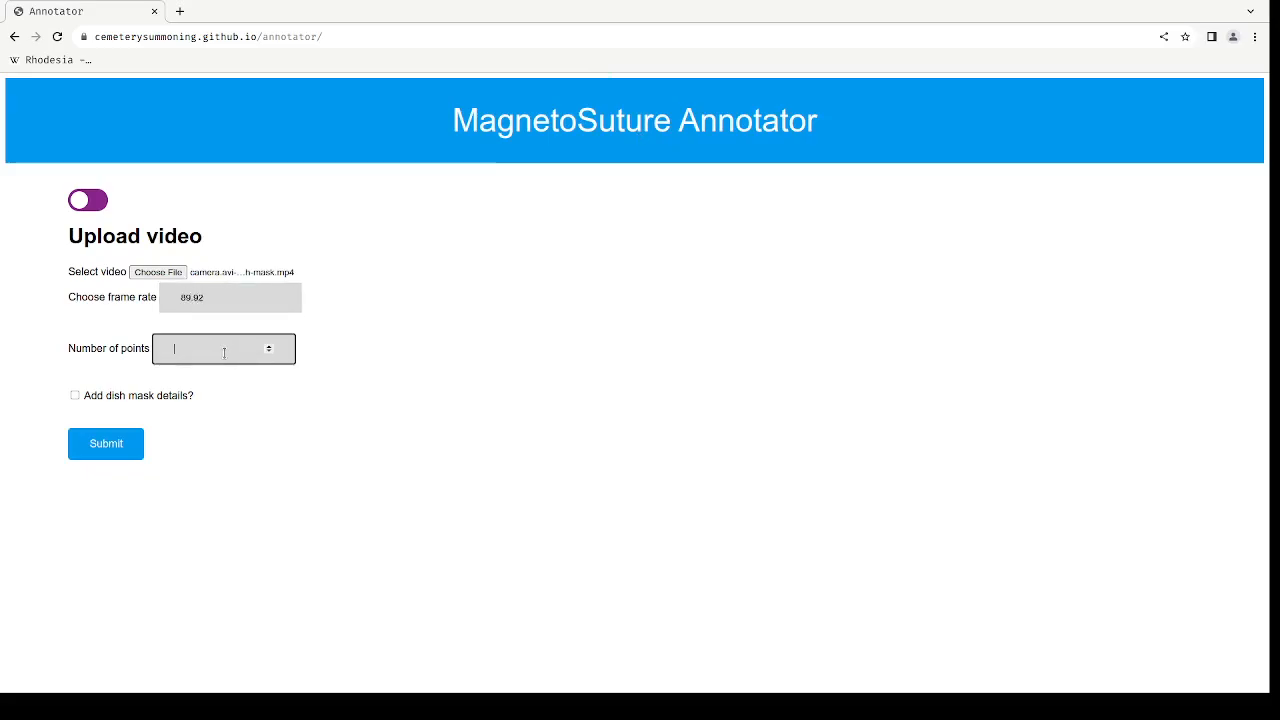
pyautogui.click(188, 546)
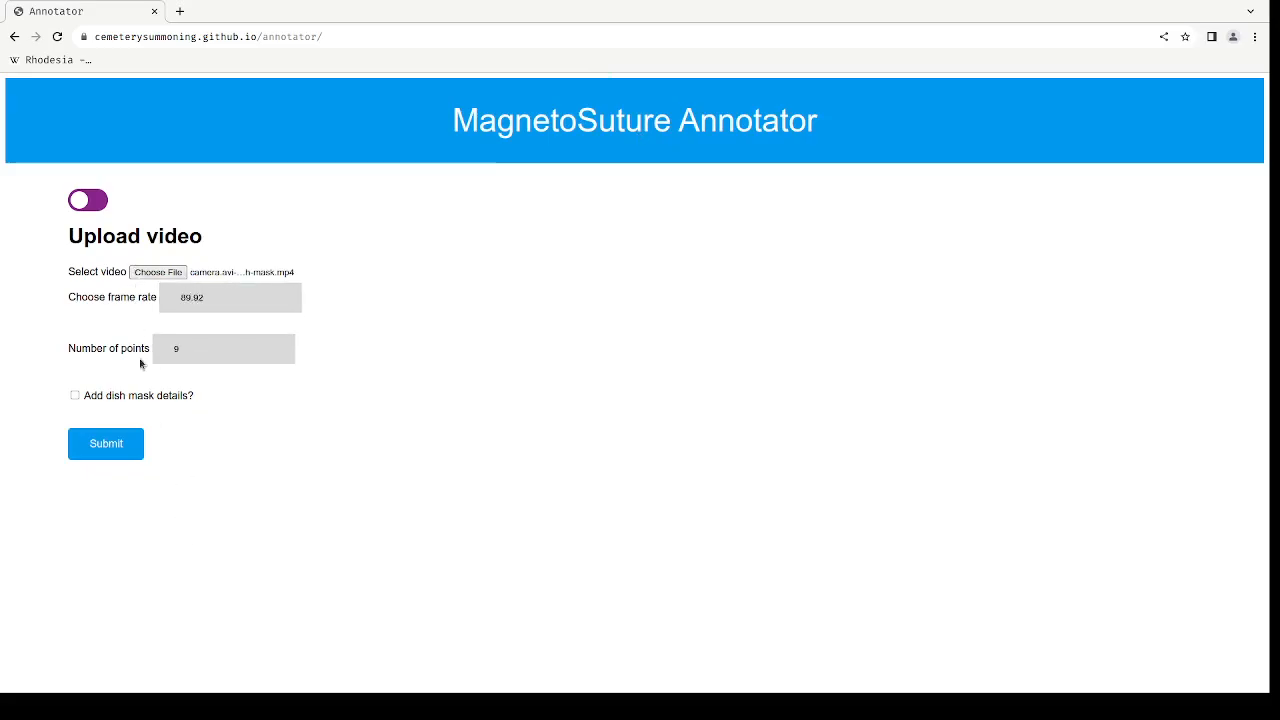
# Submit the video upload form with the dish mask details left off.
pyautogui.click(76, 396)
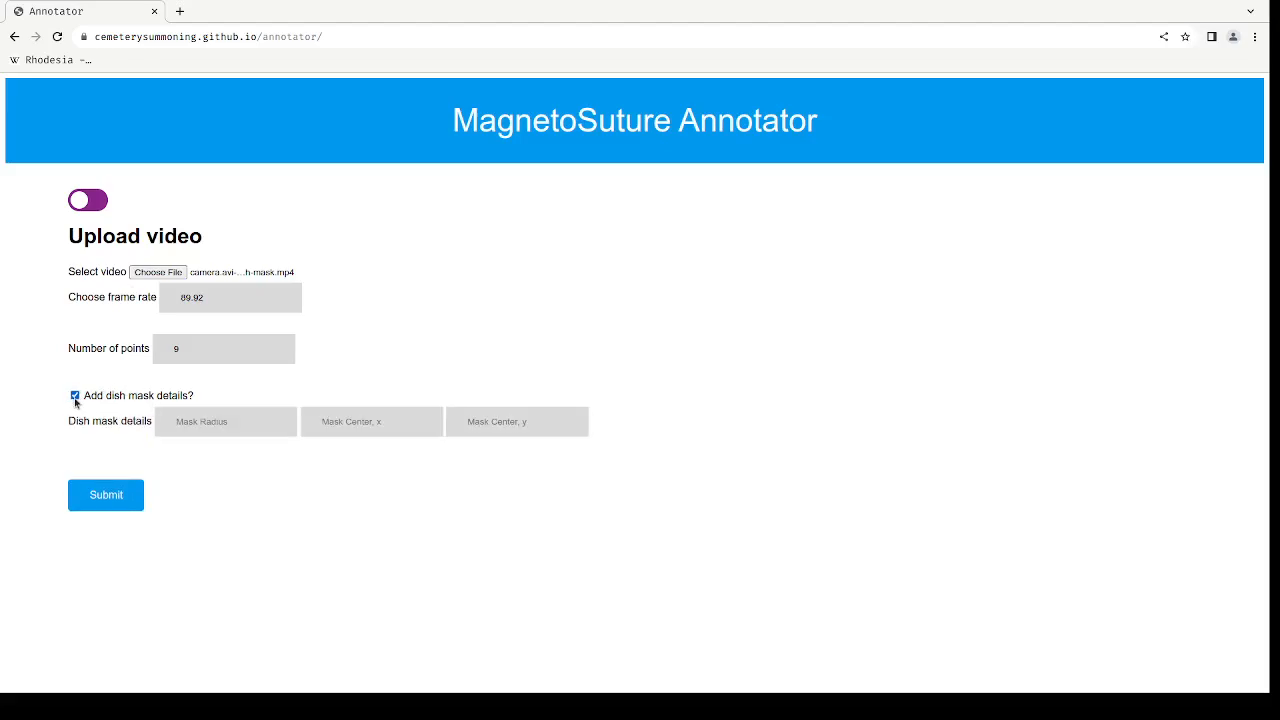
pyautogui.click(75, 396)
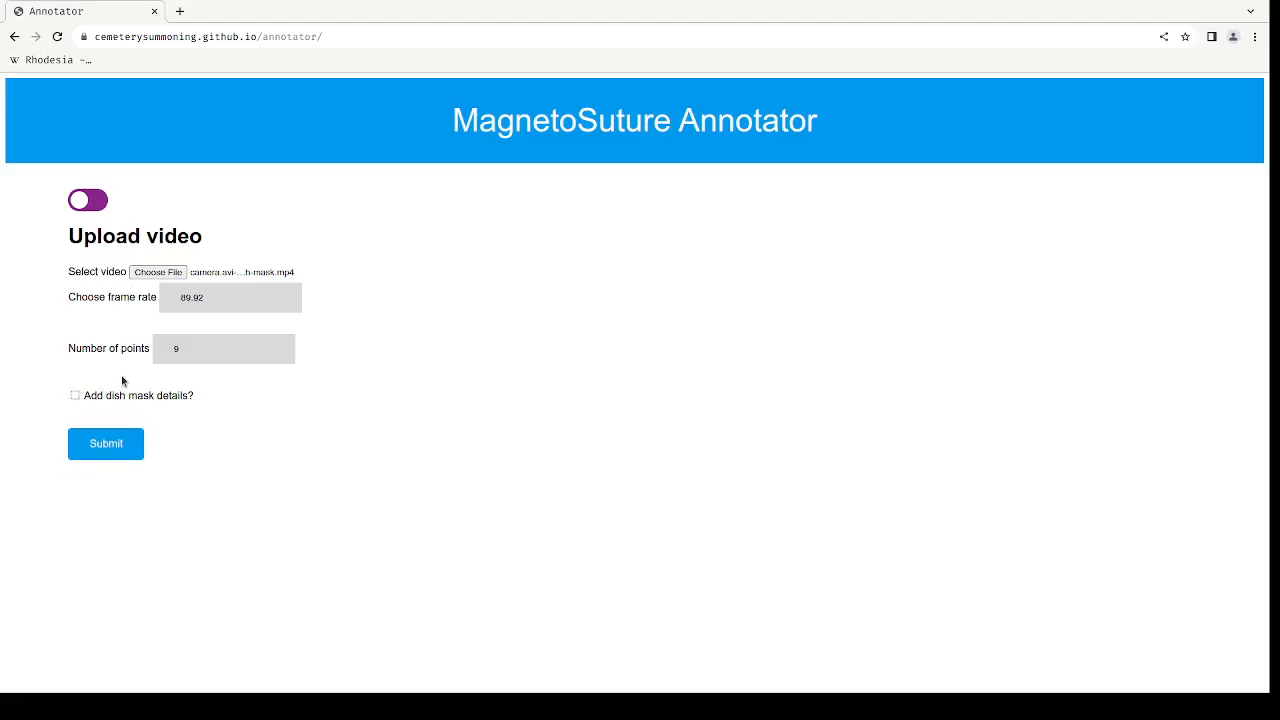
pyautogui.click(106, 446)
# Let the video's frames be gathered, and move on to the annotation view.
pyautogui.scroll(-2, 491, 200)
pyautogui.scroll(2, 502, 366)
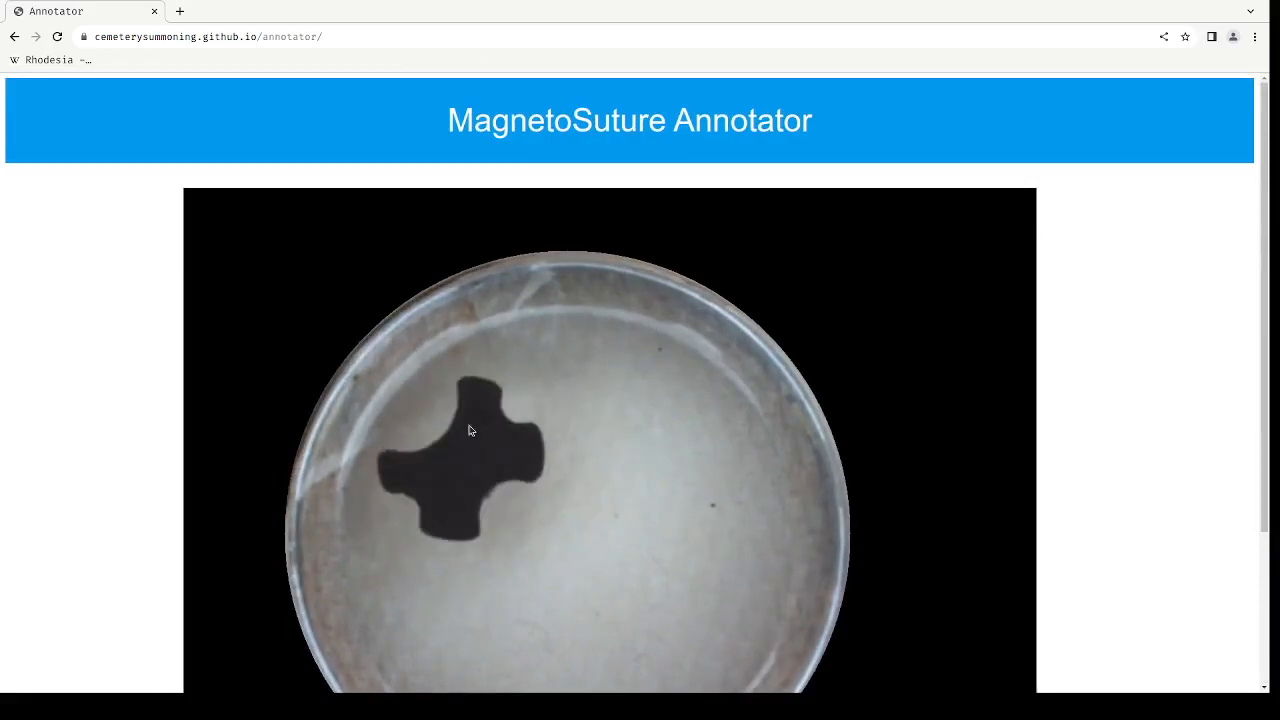
pyautogui.scroll(-2, 380, 300)
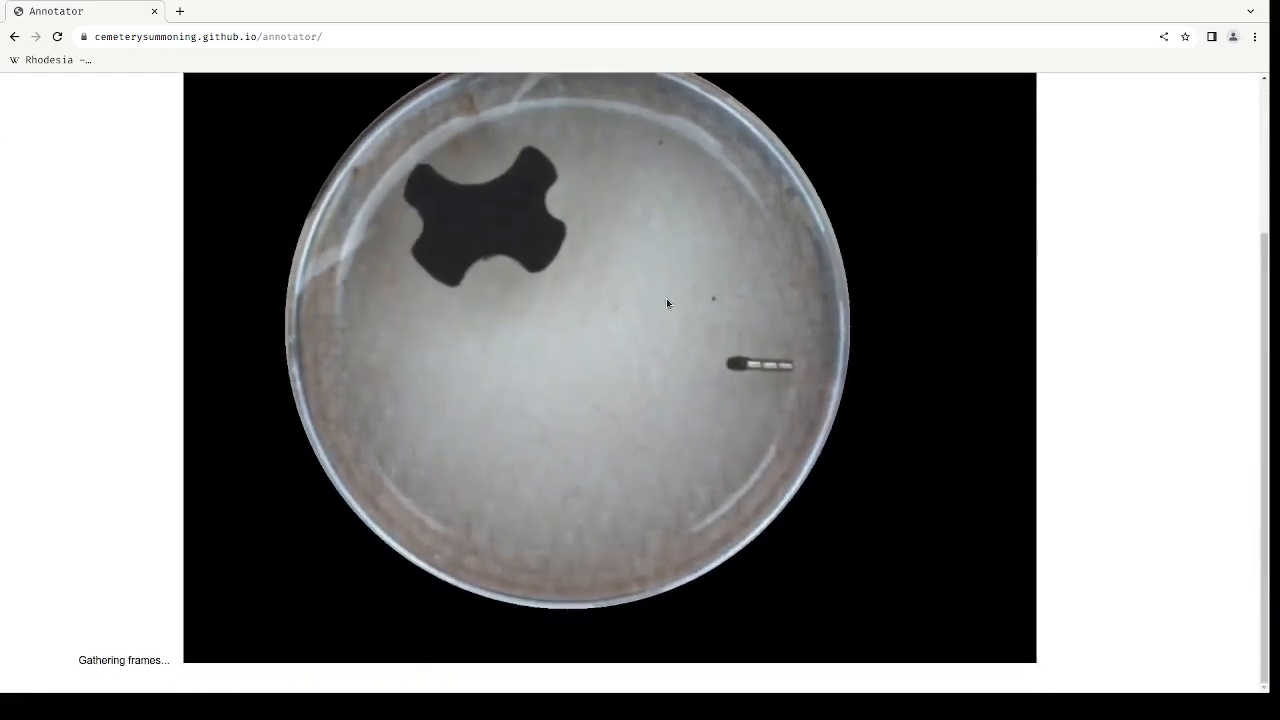
pyautogui.scroll(2, 567, 325)
pyautogui.scroll(-1, 567, 325)
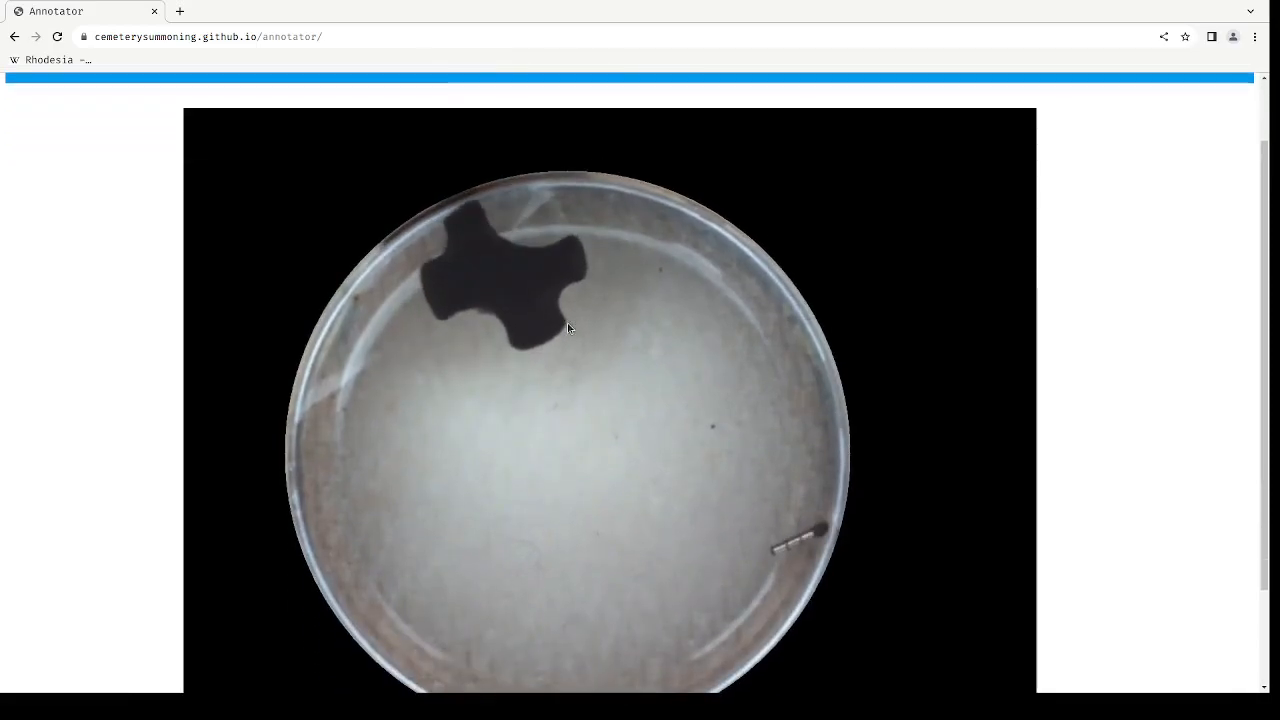
pyautogui.scroll(1, 567, 327)
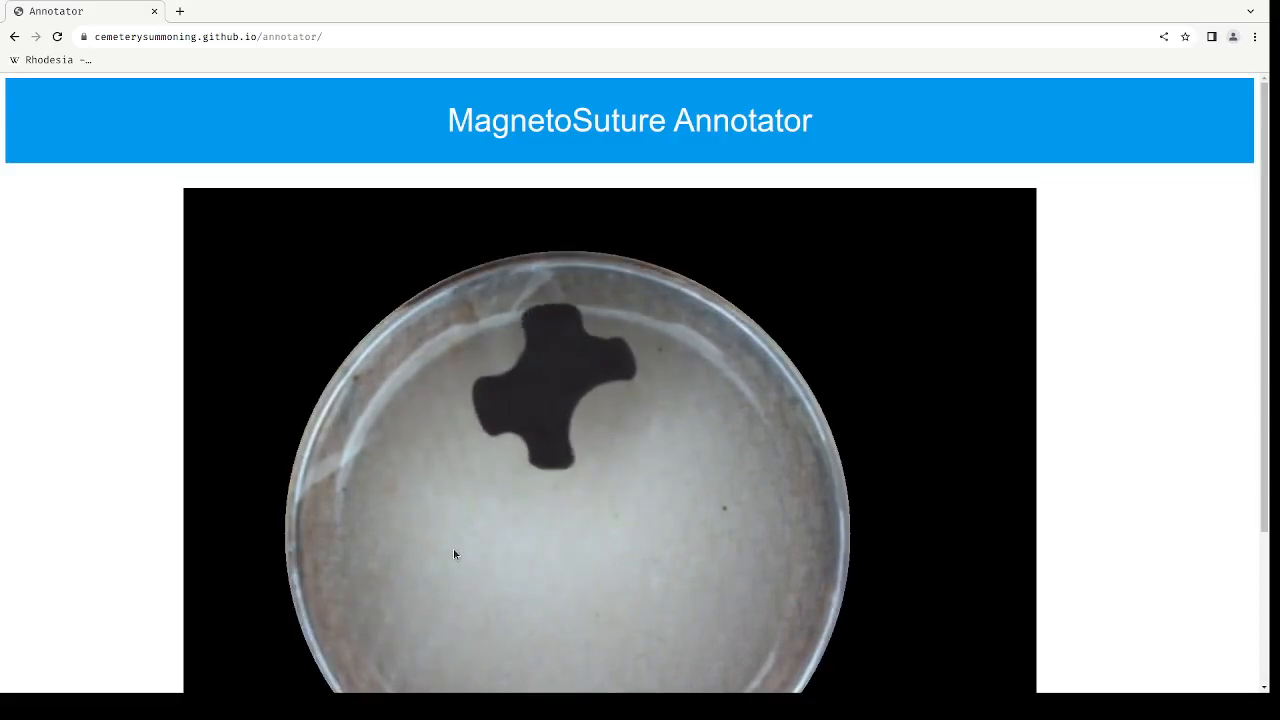
pyautogui.scroll(-3, 517, 494)
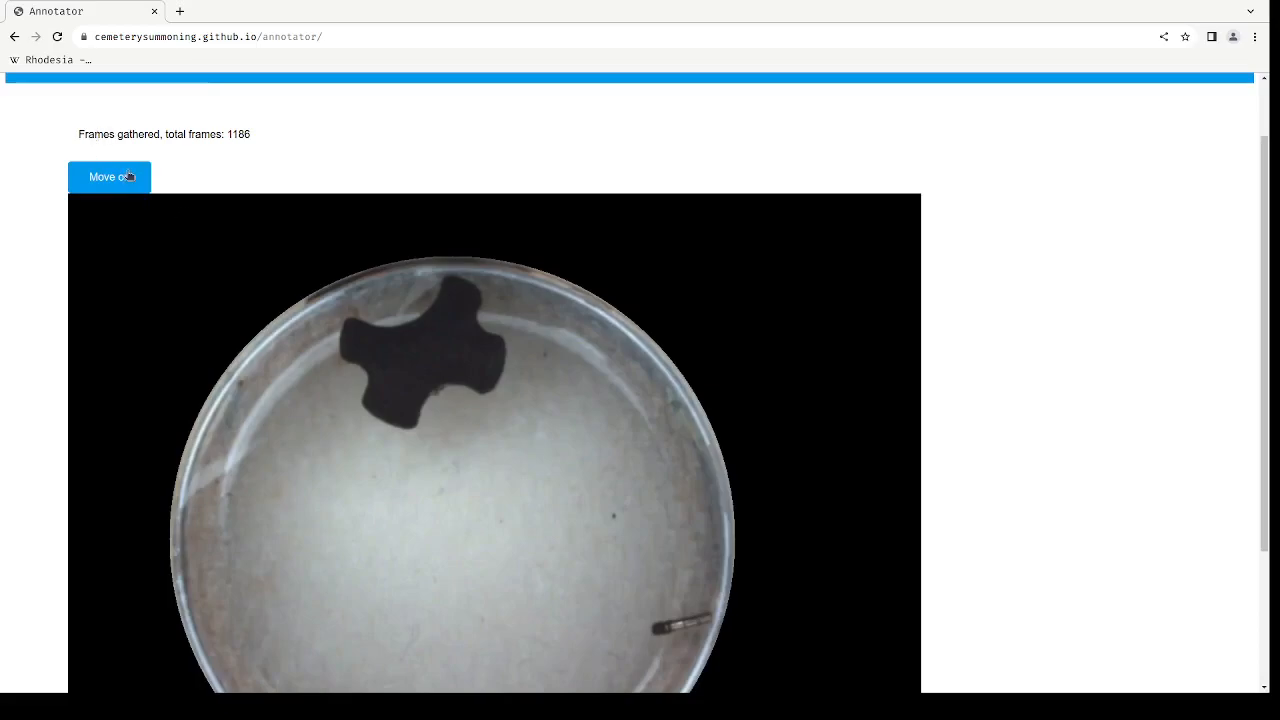
pyautogui.click(124, 177)
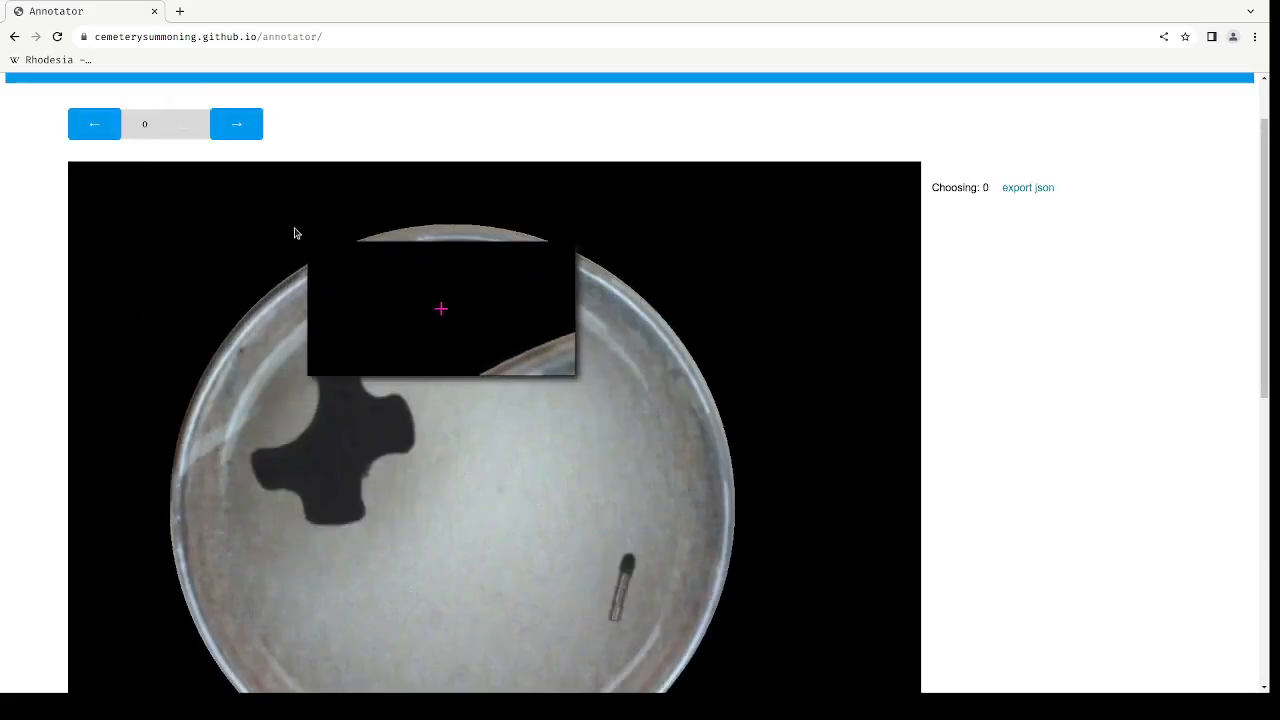
# Place points 0, 1 and 2 on the small needle in frame 0: its lower tip, its middle and its dark head.
pyautogui.scroll(-2, 300, 225)
pyautogui.scroll(-5, 310, 215)
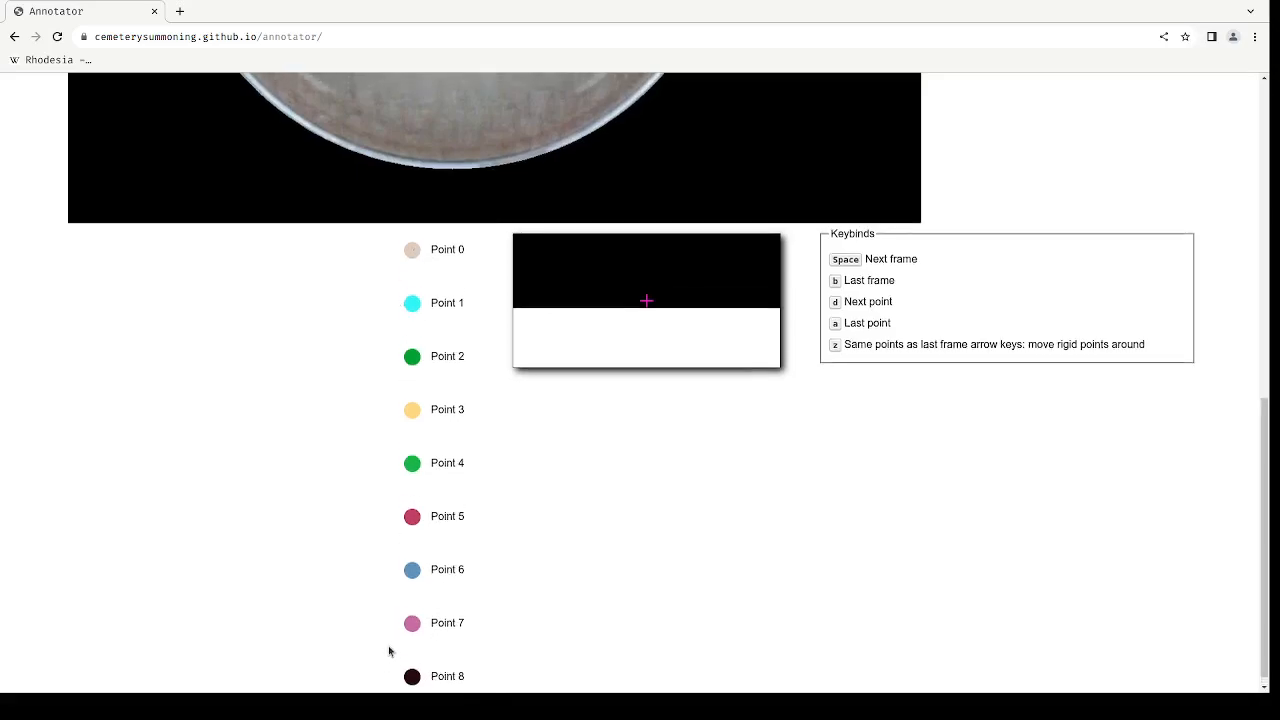
pyautogui.scroll(5, 389, 649)
pyautogui.scroll(1, 647, 395)
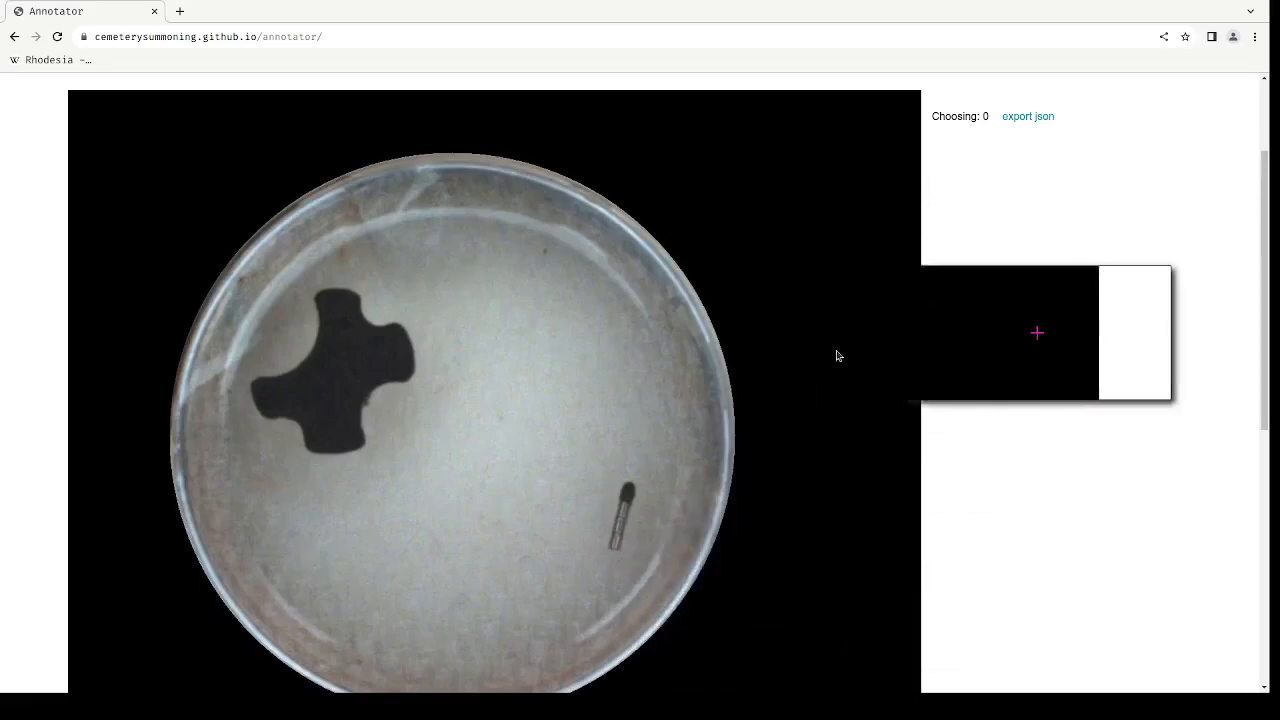
pyautogui.click(614, 546)
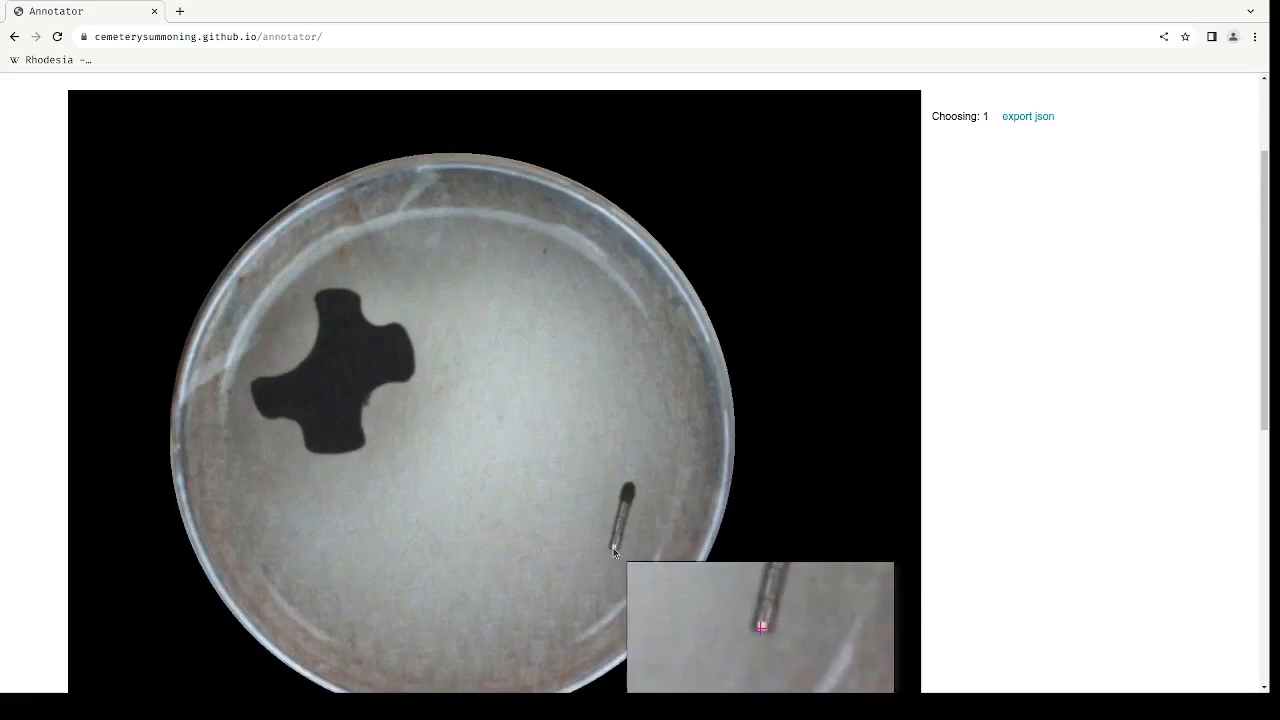
pyautogui.scroll(-4, 614, 552)
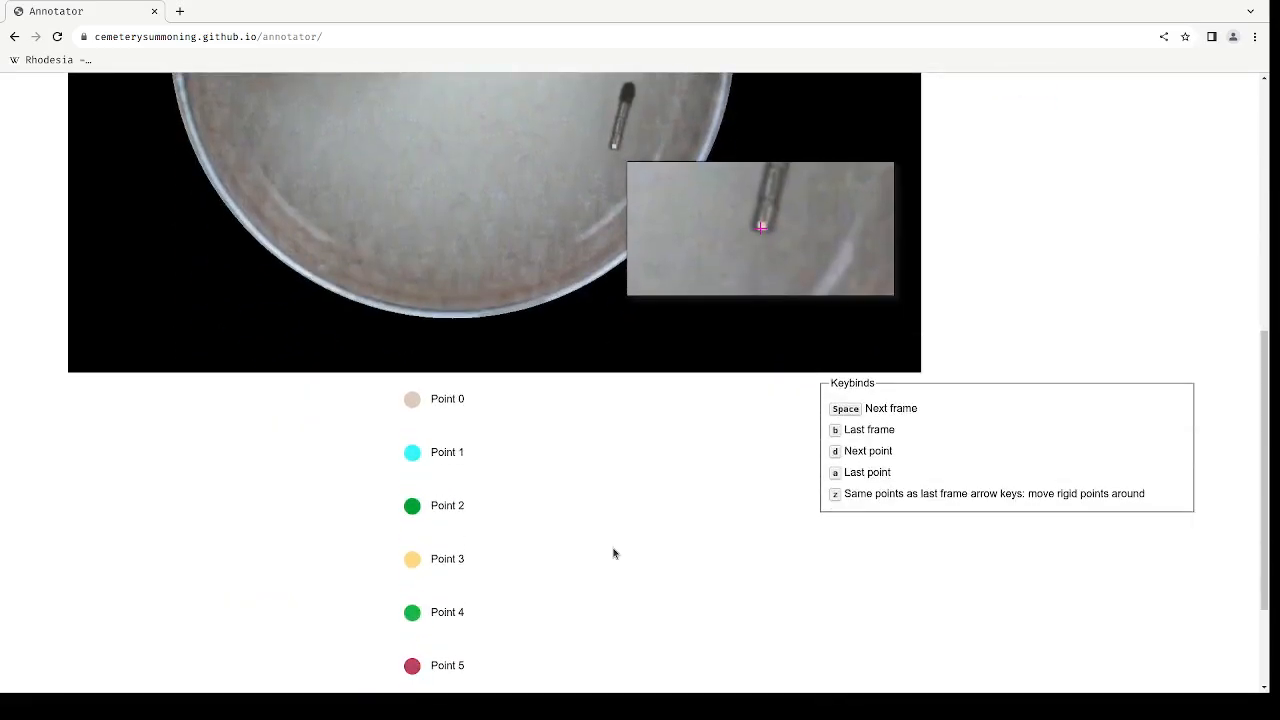
pyautogui.scroll(1, 474, 422)
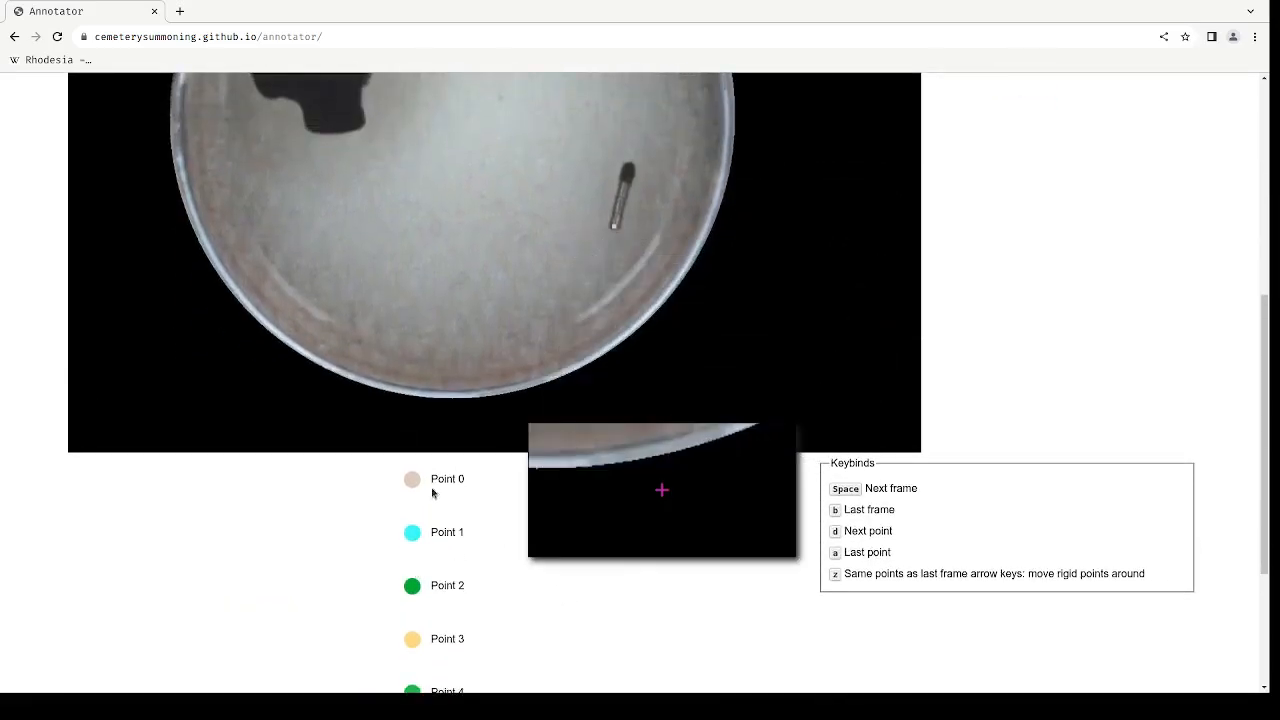
pyautogui.scroll(3, 416, 478)
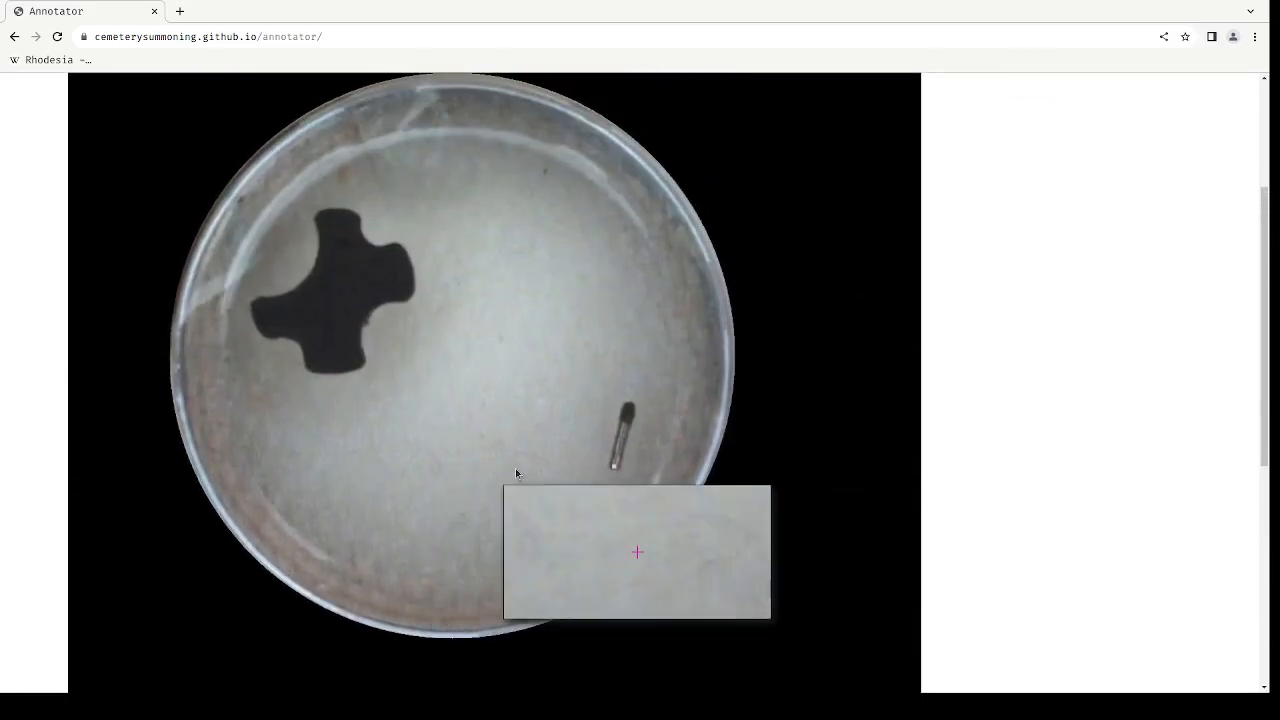
pyautogui.click(620, 437)
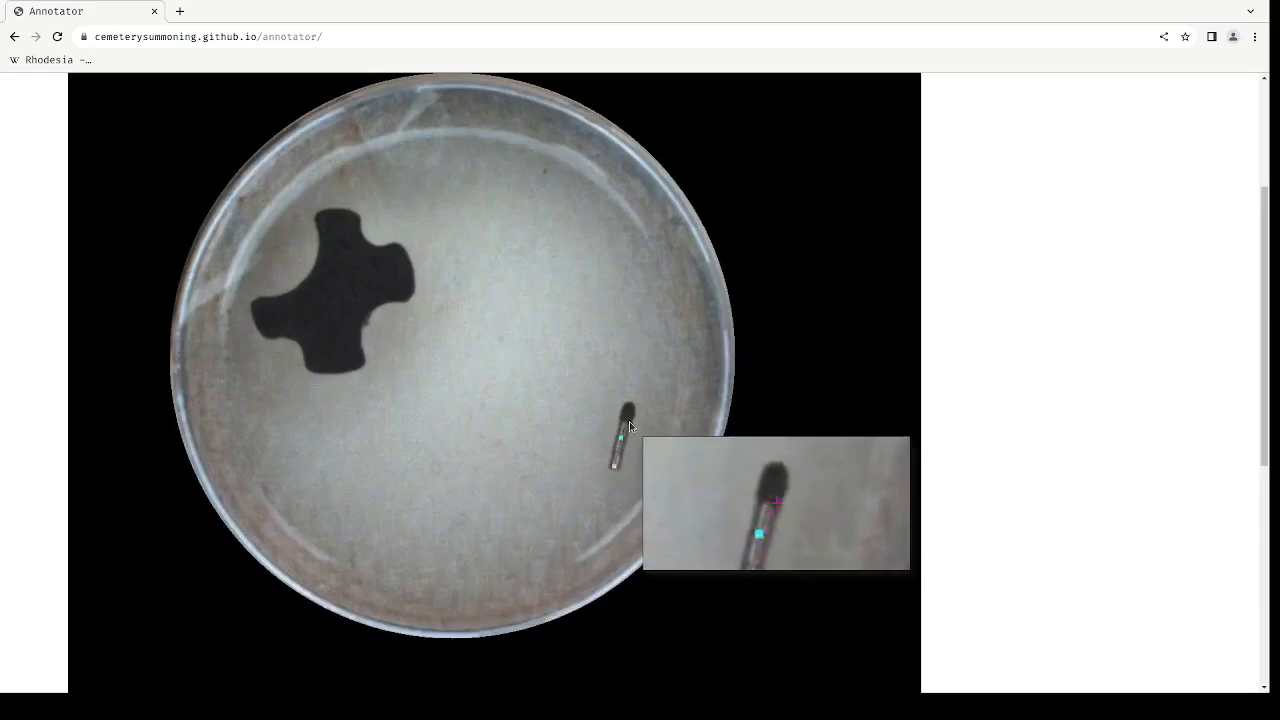
pyautogui.click(629, 411)
pyautogui.scroll(2, 640, 400)
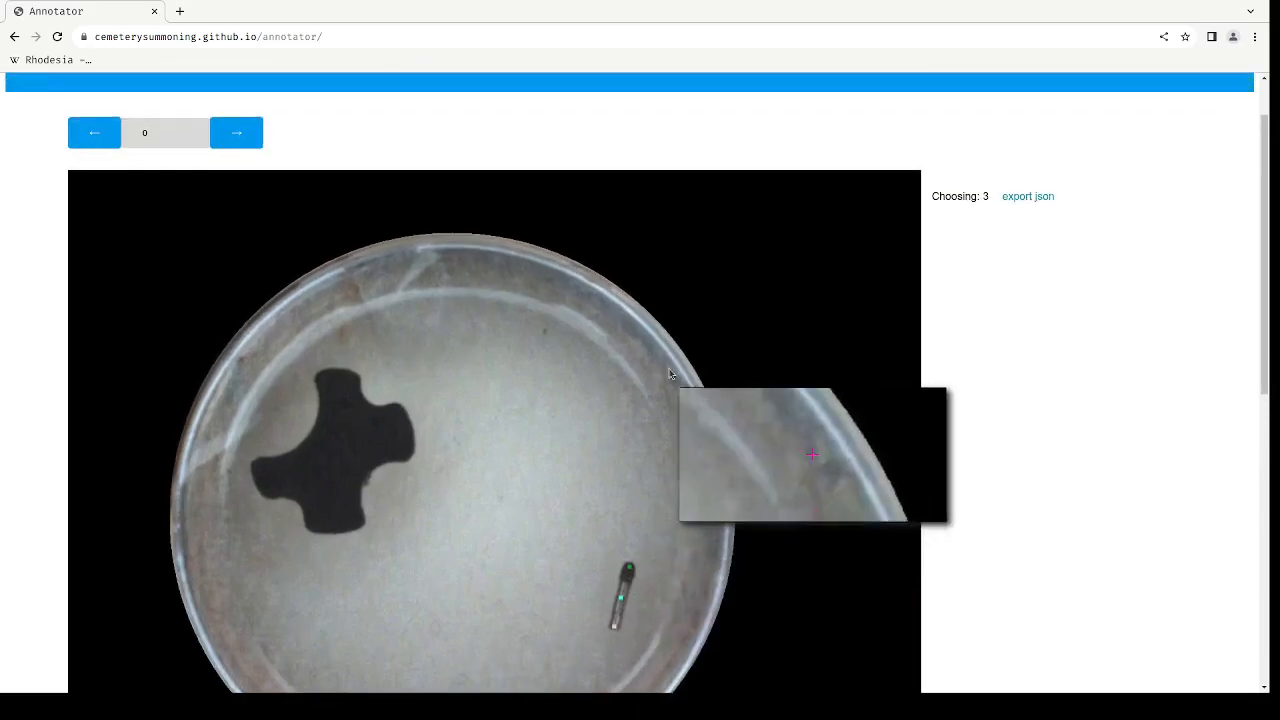
# Reselect point 1 and place it again on the middle of the needle.
pyautogui.scroll(-1, 661, 400)
pyautogui.scroll(-2, 800, 323)
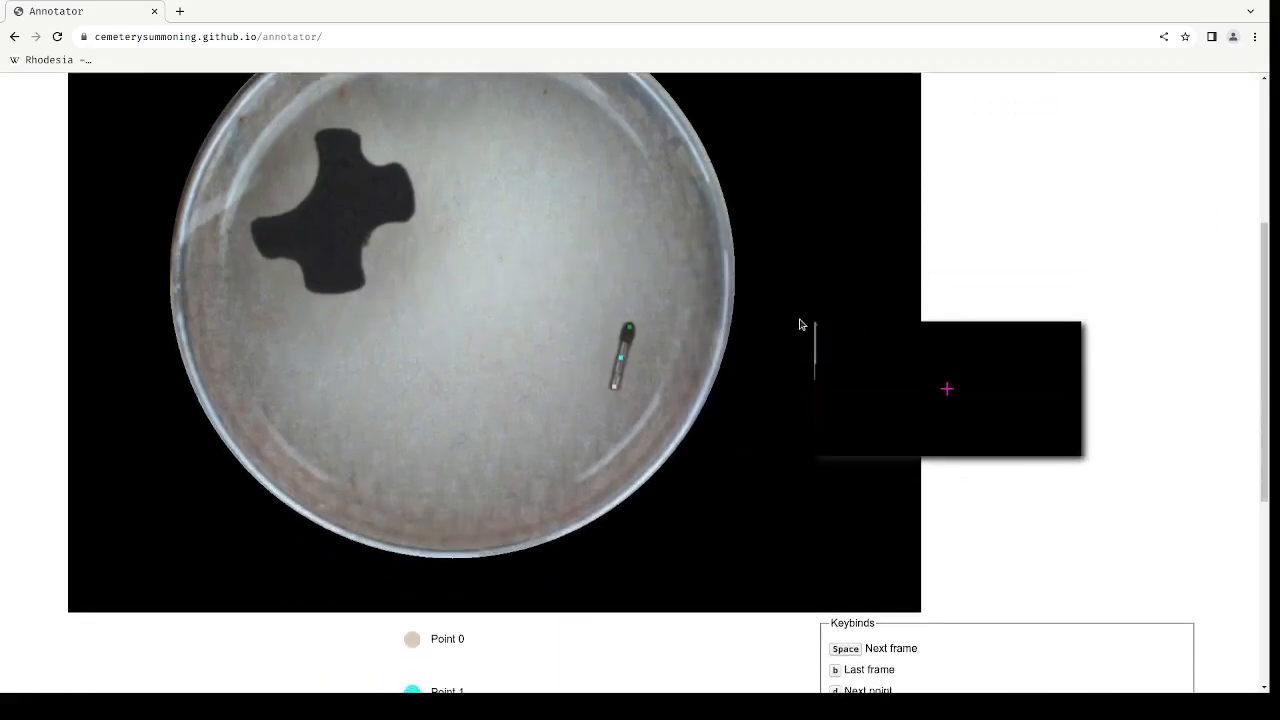
pyautogui.scroll(1, 791, 332)
pyautogui.scroll(1, 975, 156)
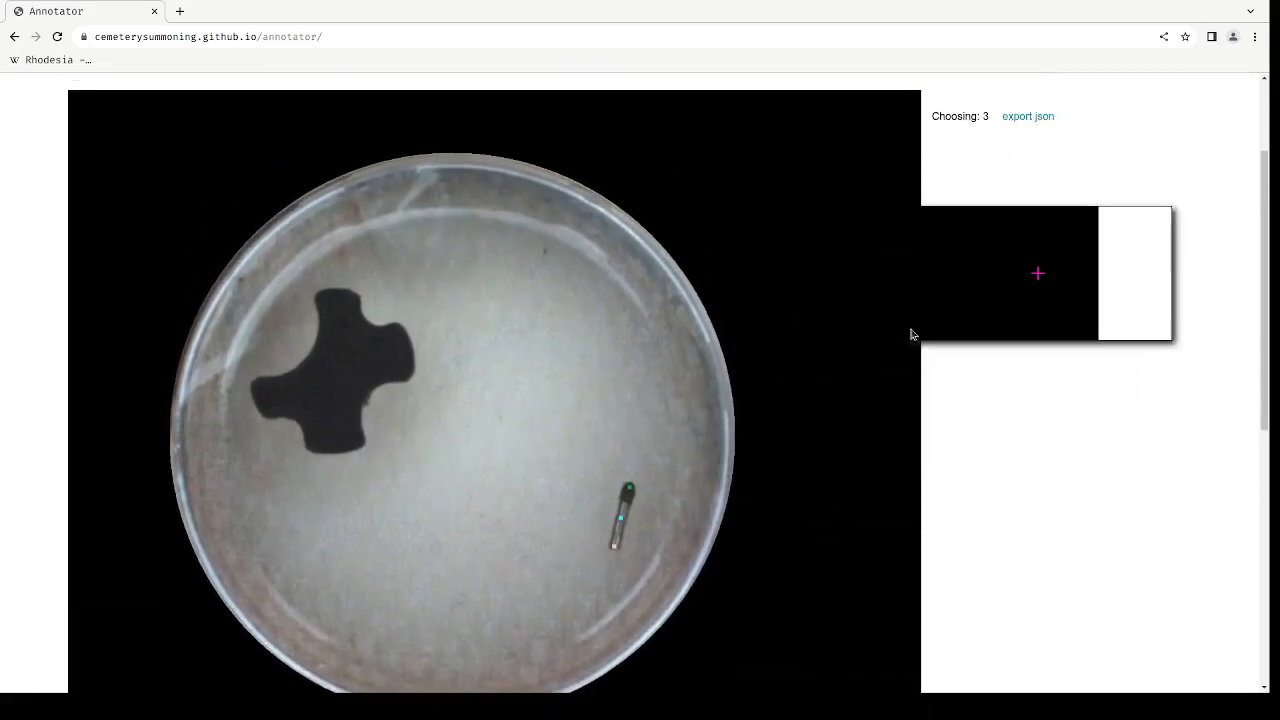
pyautogui.press('1')
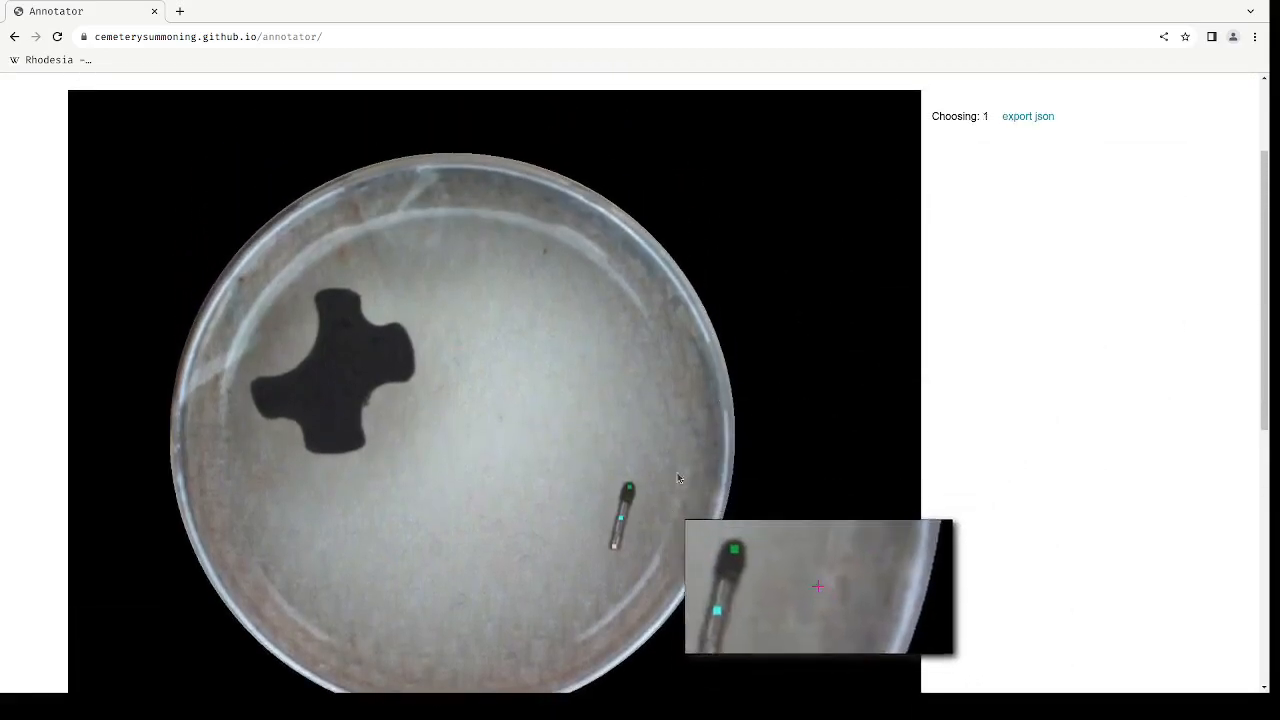
pyautogui.scroll(-5, 525, 378)
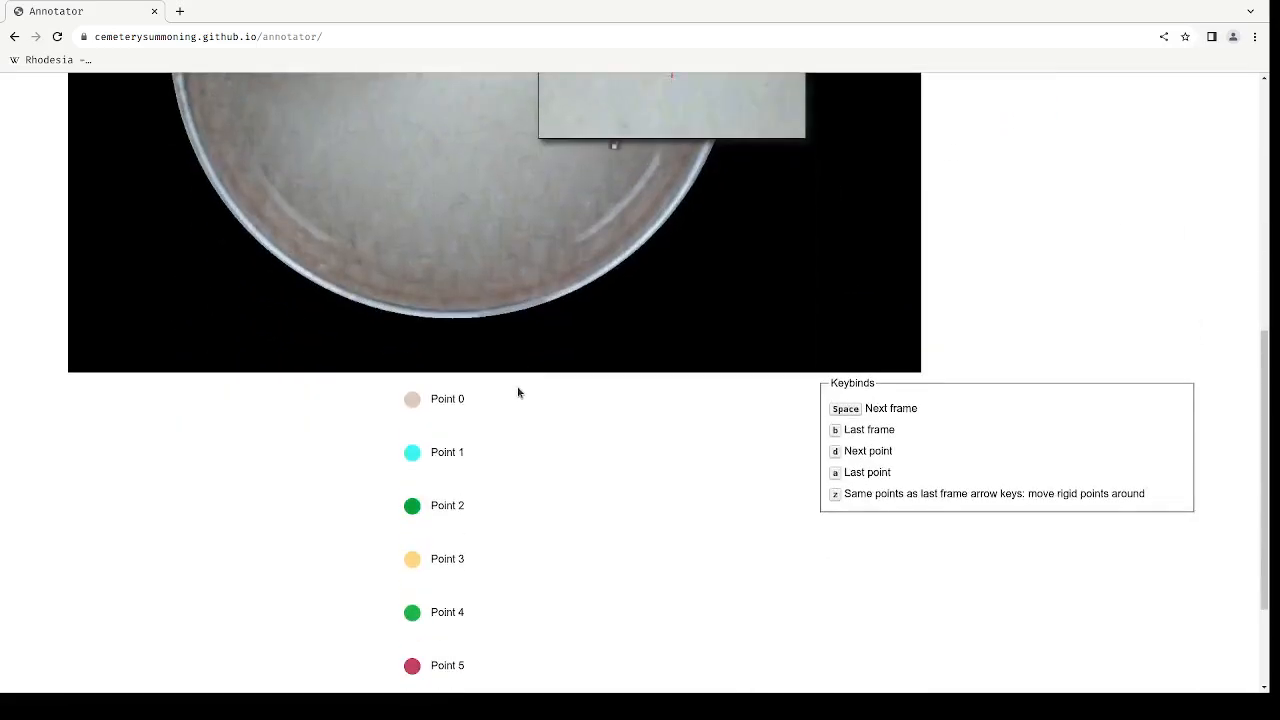
pyautogui.scroll(5, 518, 393)
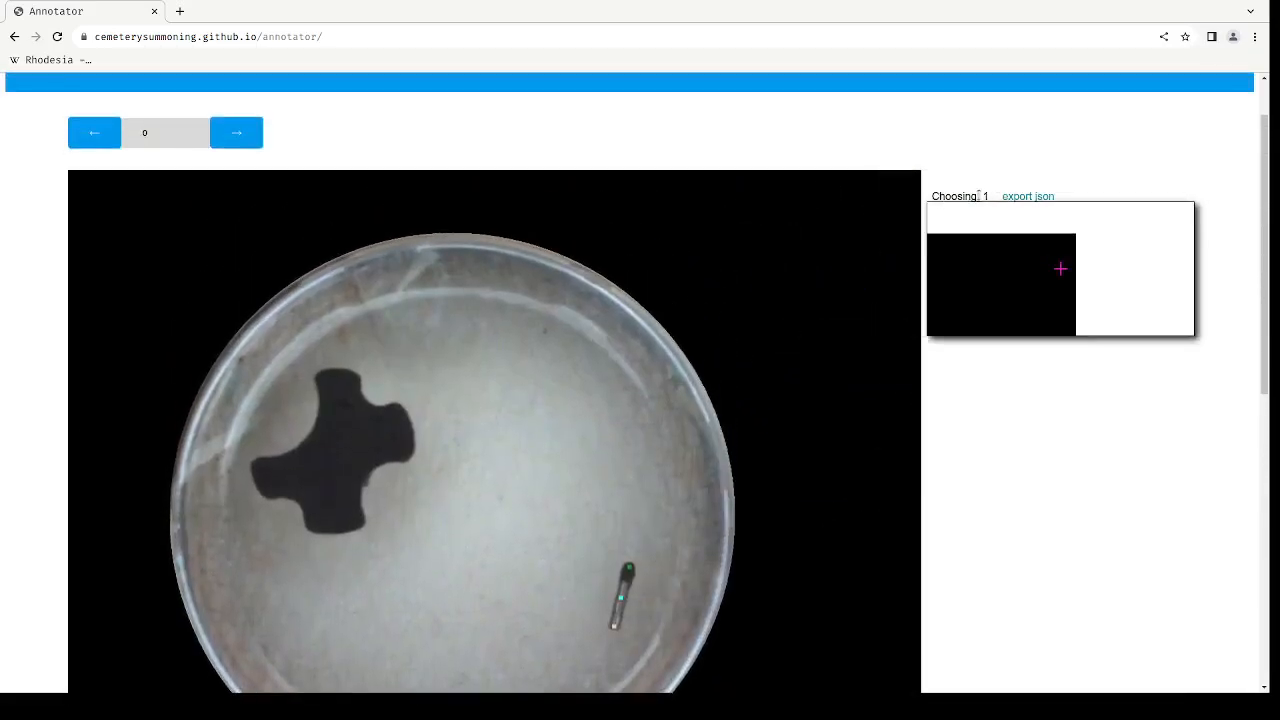
pyautogui.scroll(-1, 978, 196)
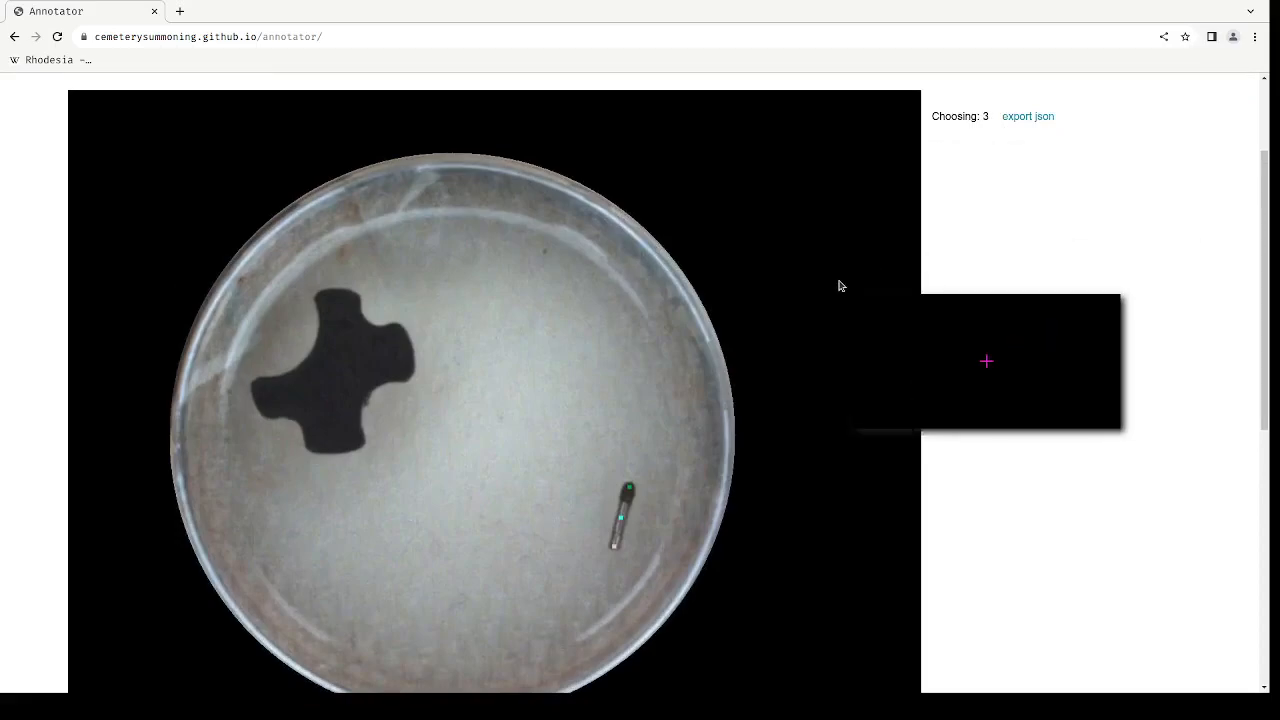
pyautogui.click(620, 517)
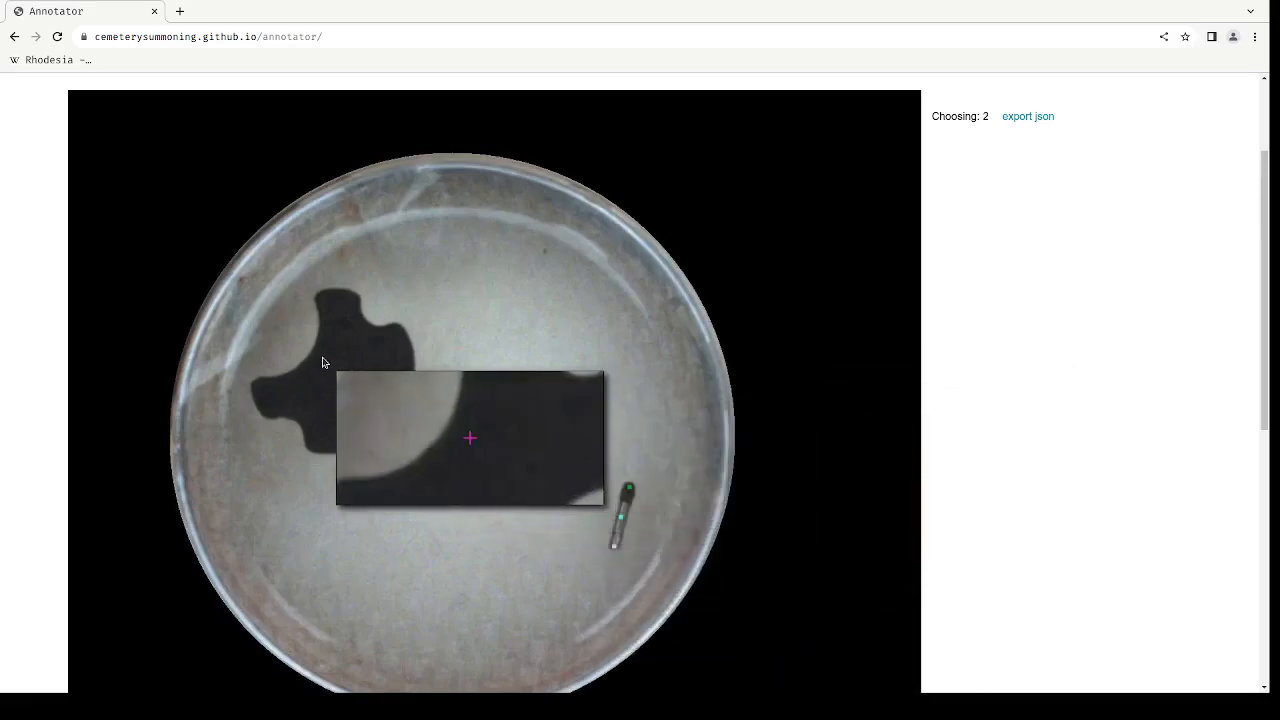
# Place points 3 to 8 on the dark cross: three around its upper-left notch and three around its lower-right notch.
pyautogui.click(334, 328)
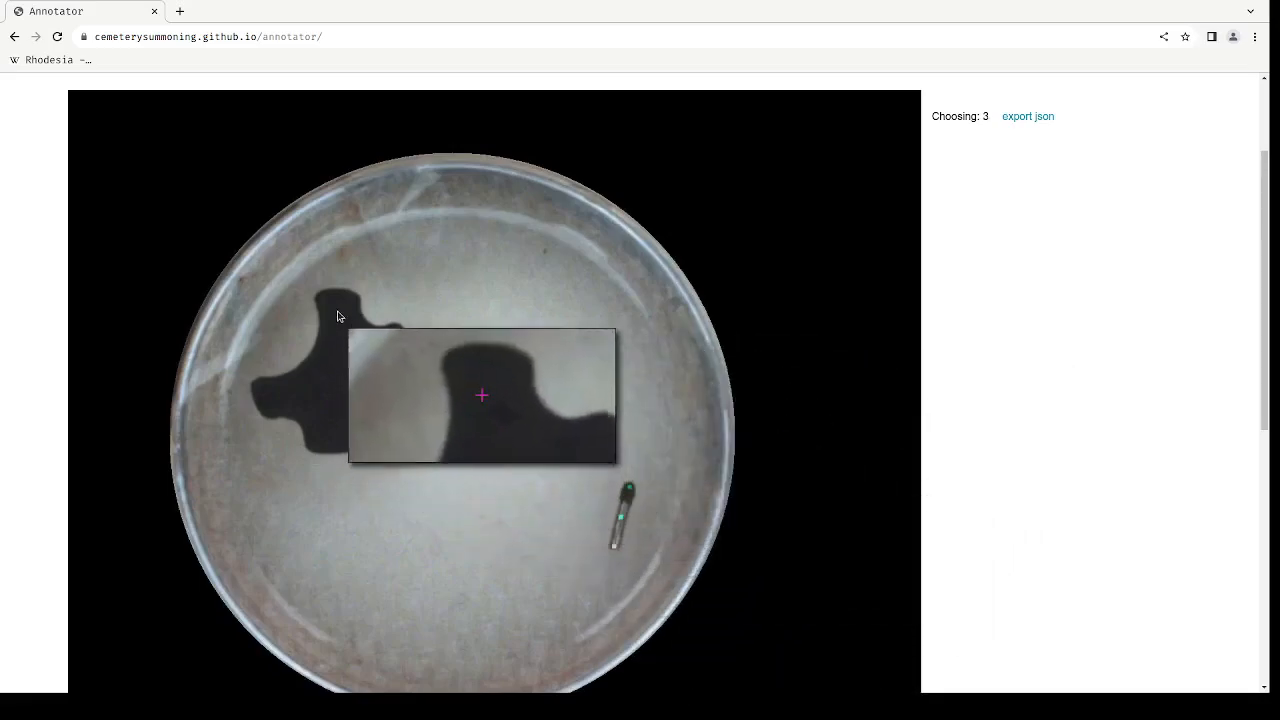
pyautogui.click(309, 356)
pyautogui.click(256, 382)
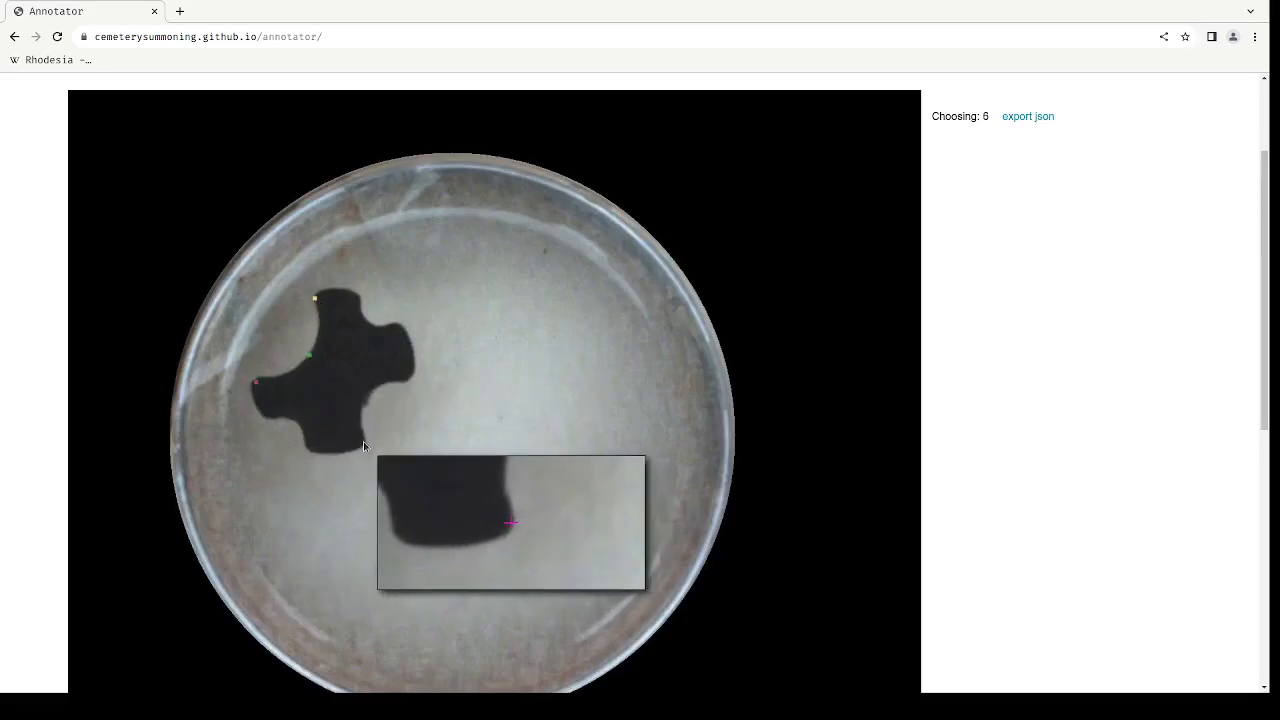
pyautogui.click(363, 441)
pyautogui.click(366, 396)
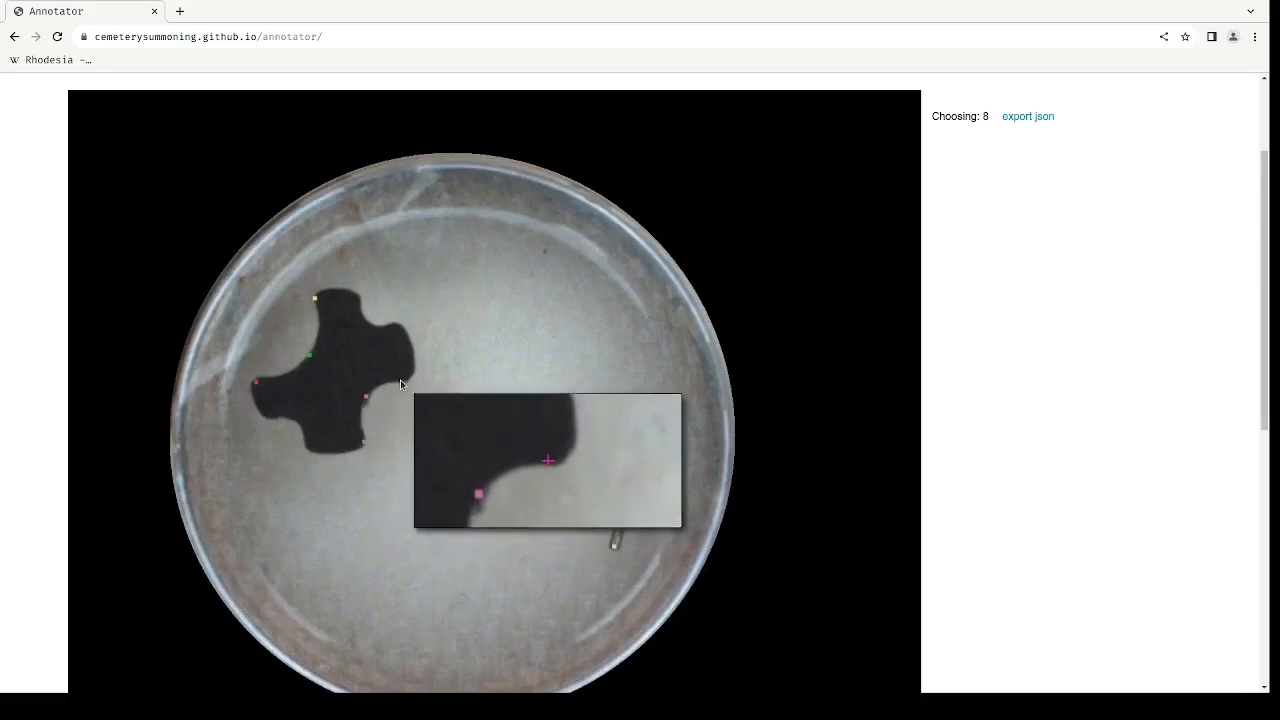
pyautogui.click(402, 380)
# Advance to the next frame and reuse all the points from the previous frame there.
pyautogui.scroll(3, 688, 331)
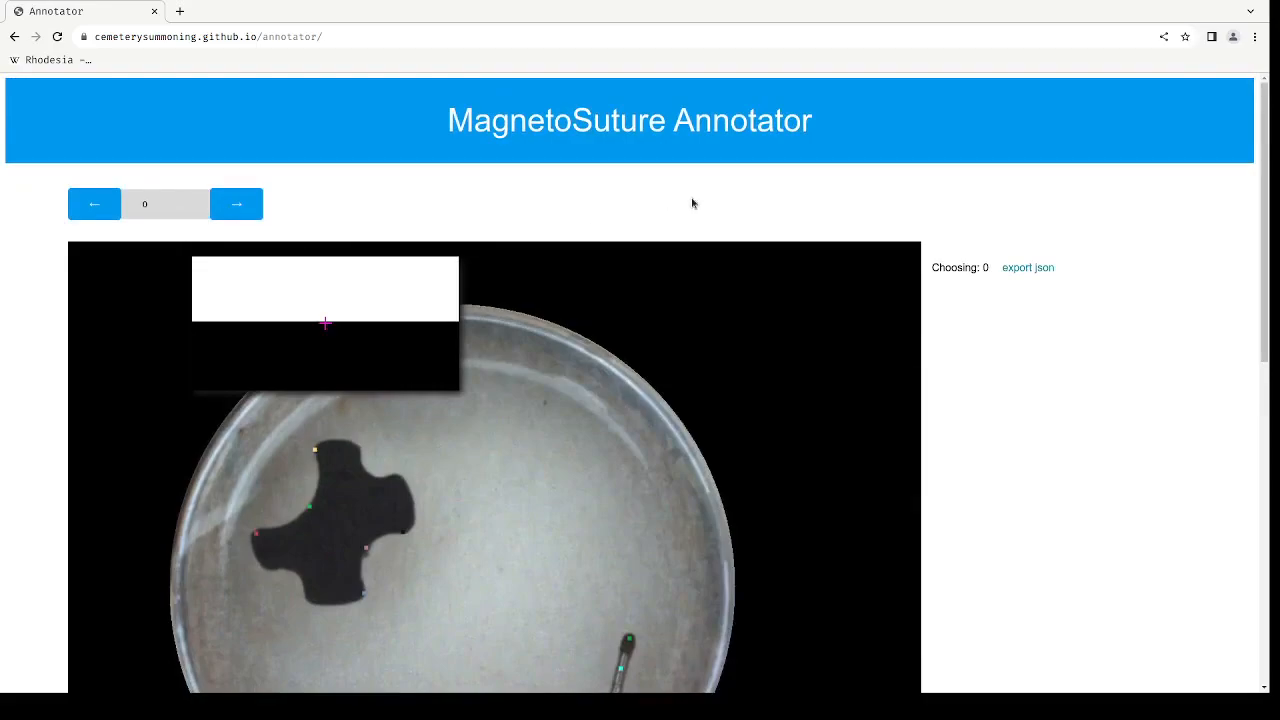
pyautogui.scroll(-4, 584, 416)
pyautogui.press('space')
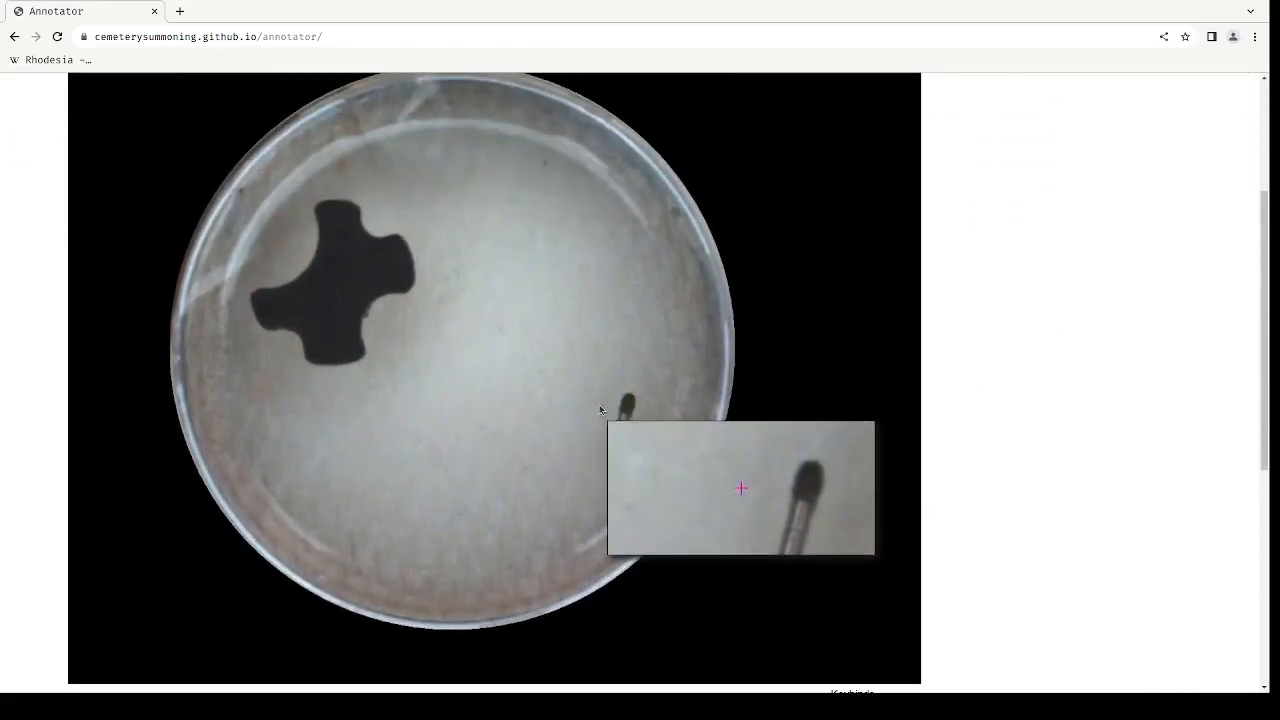
pyautogui.scroll(3, 692, 317)
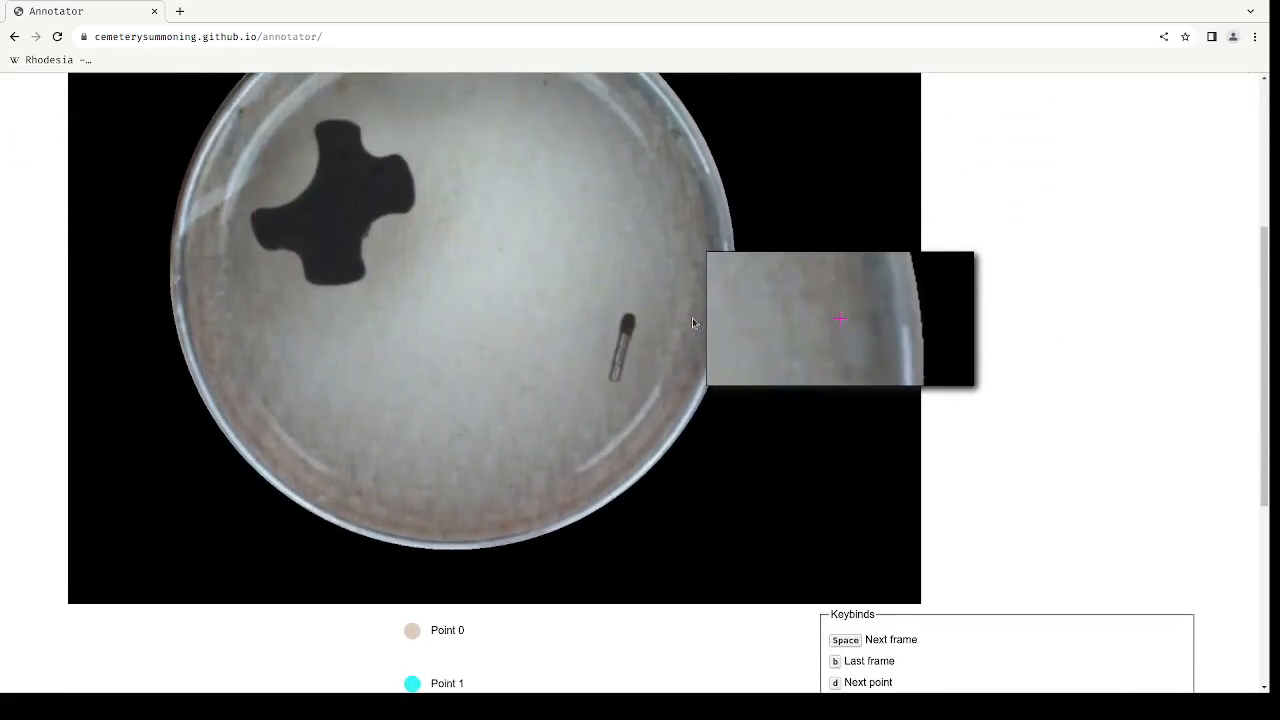
pyautogui.scroll(-1, 511, 341)
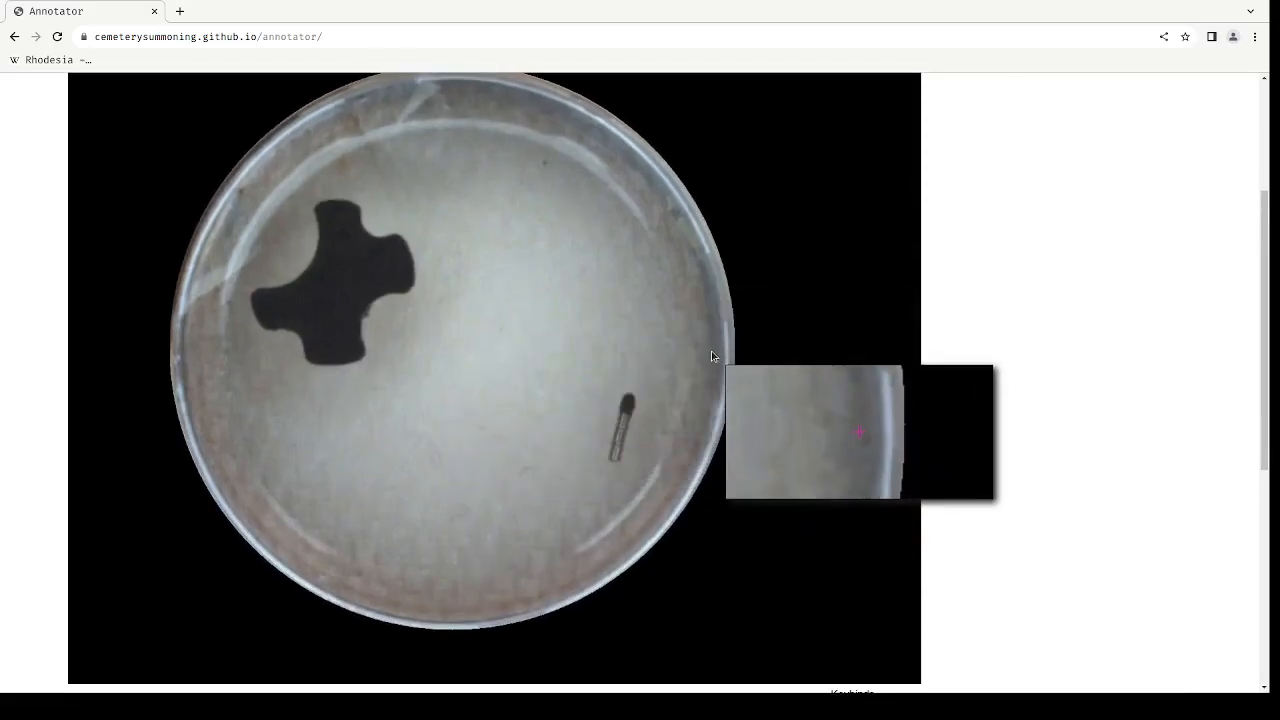
pyautogui.press('c')
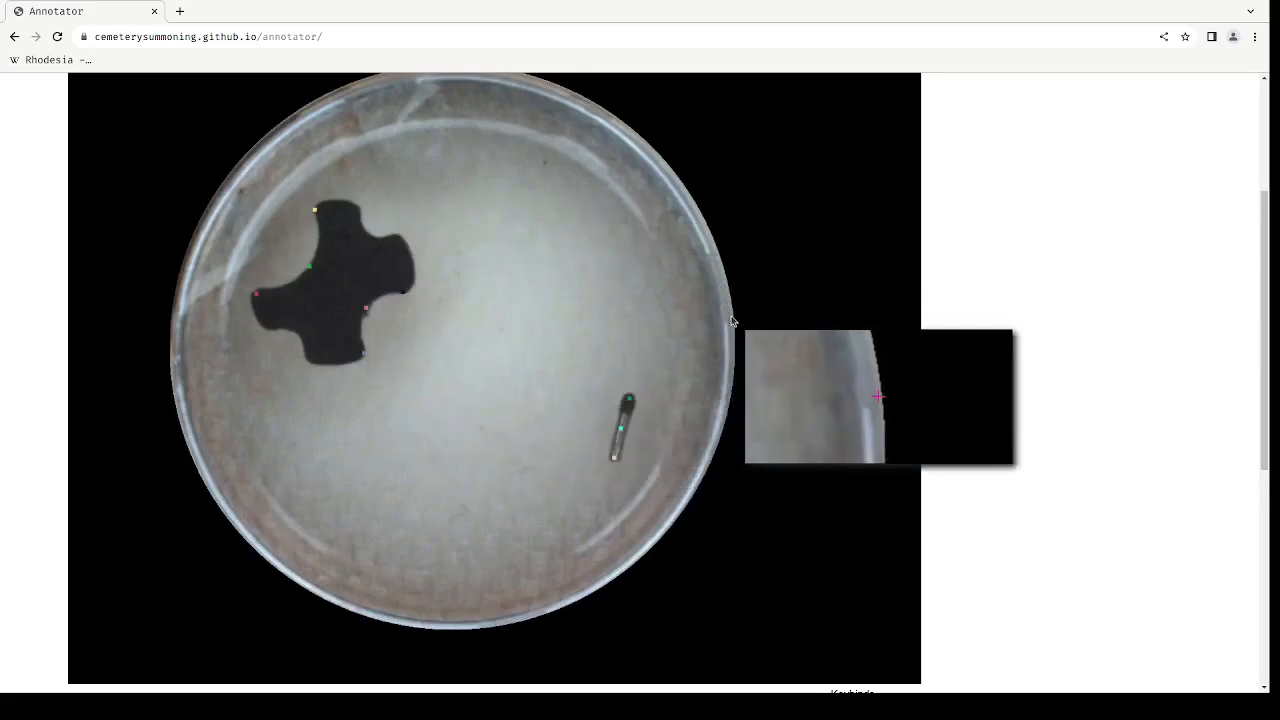
# Step through the following frames, reusing the previous frame's points, and stop at the frame where the needle leans the other way.
pyautogui.scroll(1, 742, 457)
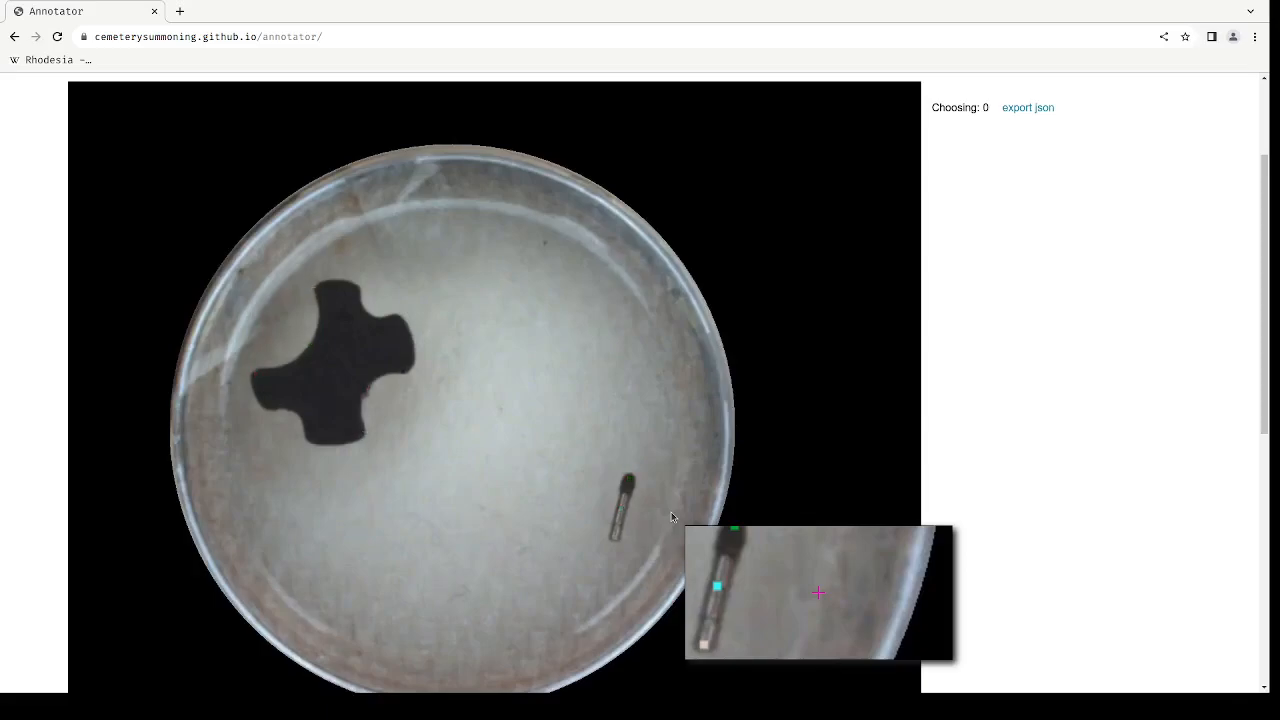
pyautogui.press('Right')
pyautogui.press('Right')
pyautogui.press('Right')
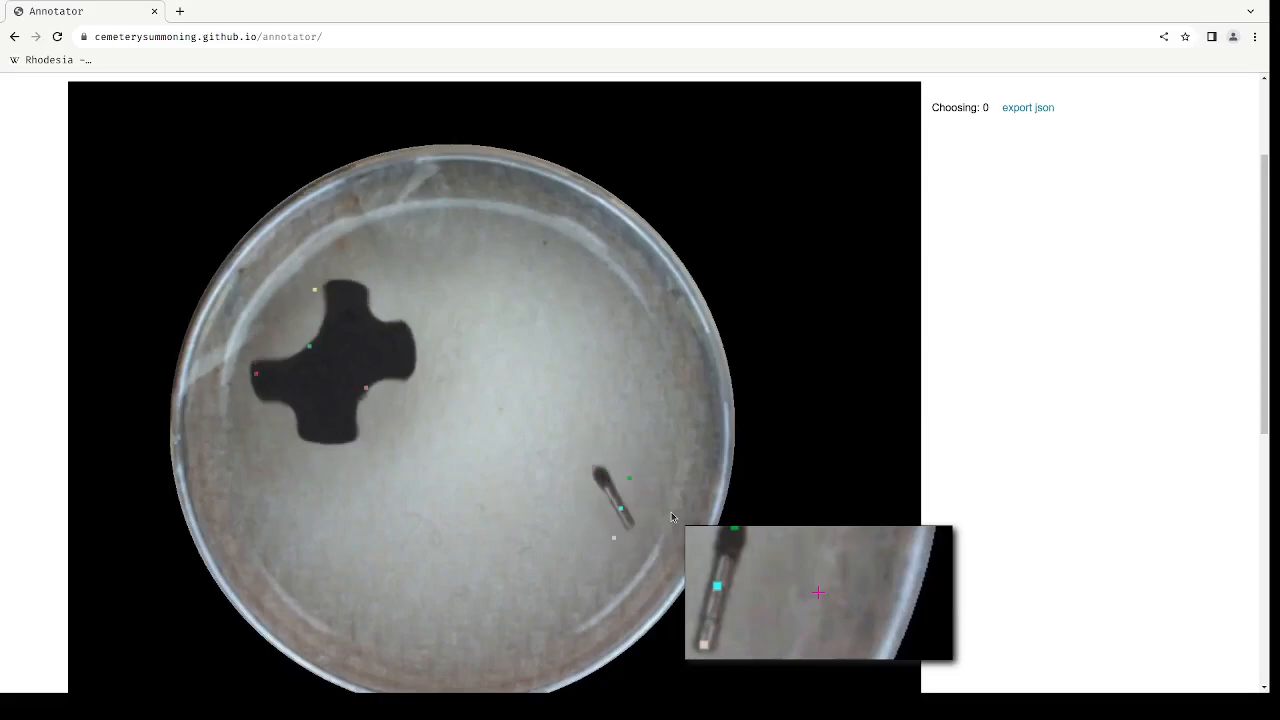
pyautogui.press('Right')
pyautogui.press('Right')
pyautogui.press('Right')
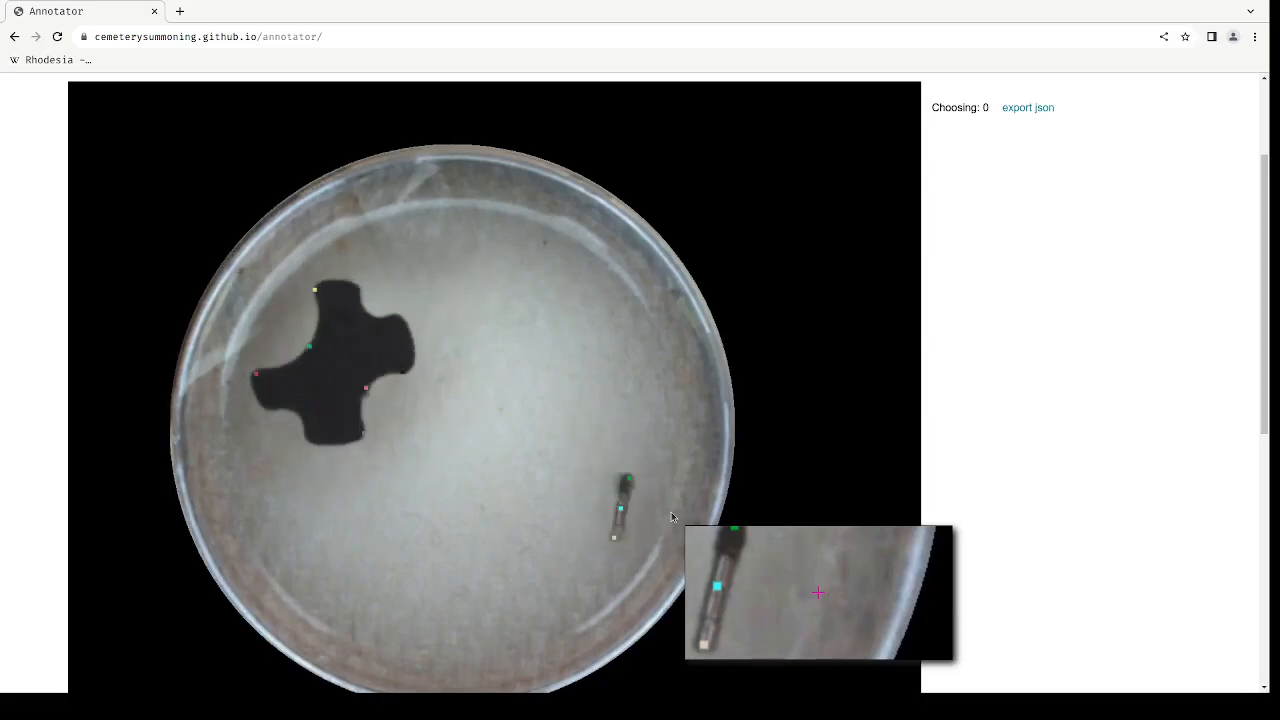
pyautogui.press('Right')
pyautogui.press('Left')
pyautogui.press('Right')
pyautogui.press('Right')
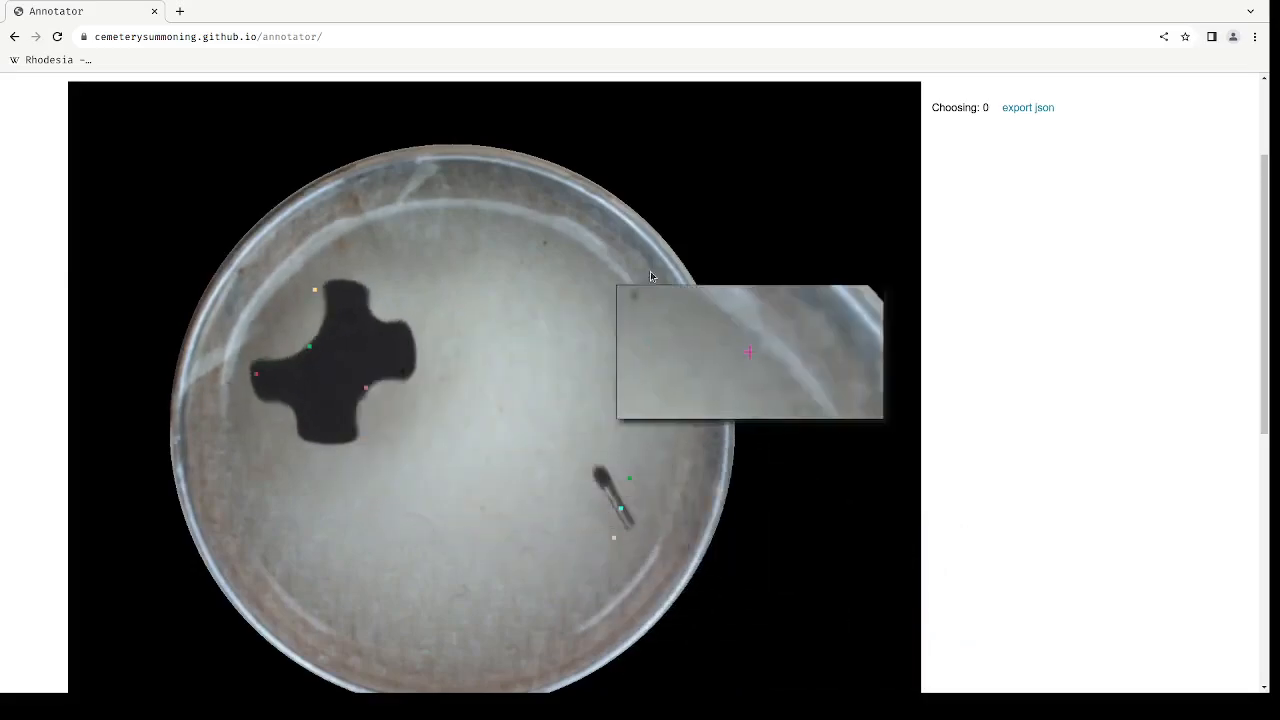
# Reposition points 0, 1 and 2 on the needle's lower tip, middle and dark head in this frame.
pyautogui.scroll(-2, 786, 414)
pyautogui.scroll(2, 690, 430)
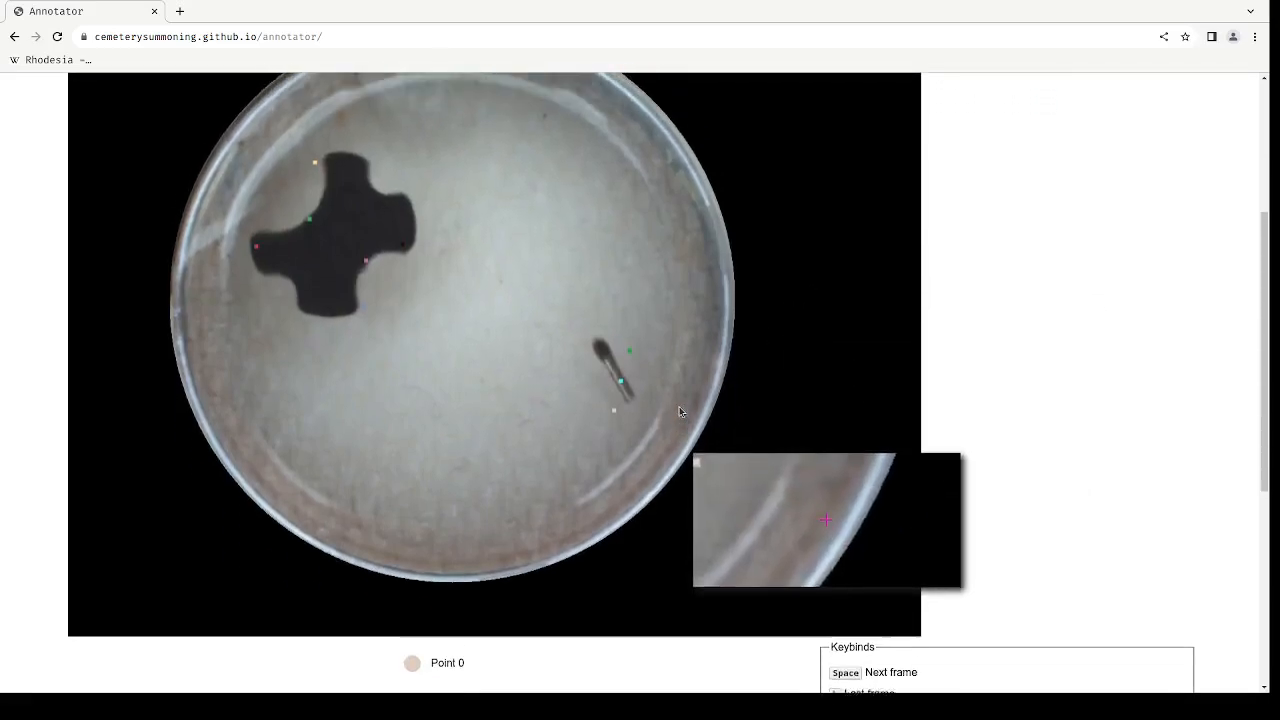
pyautogui.click(630, 525)
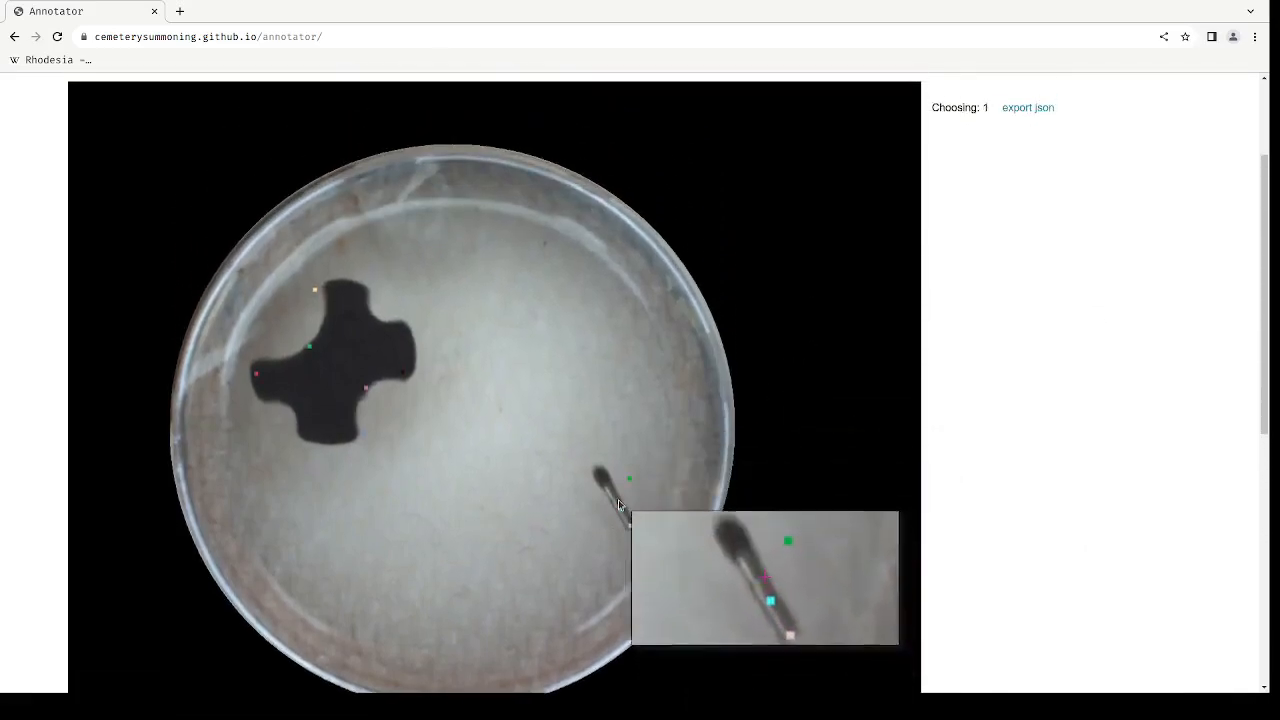
pyautogui.click(602, 487)
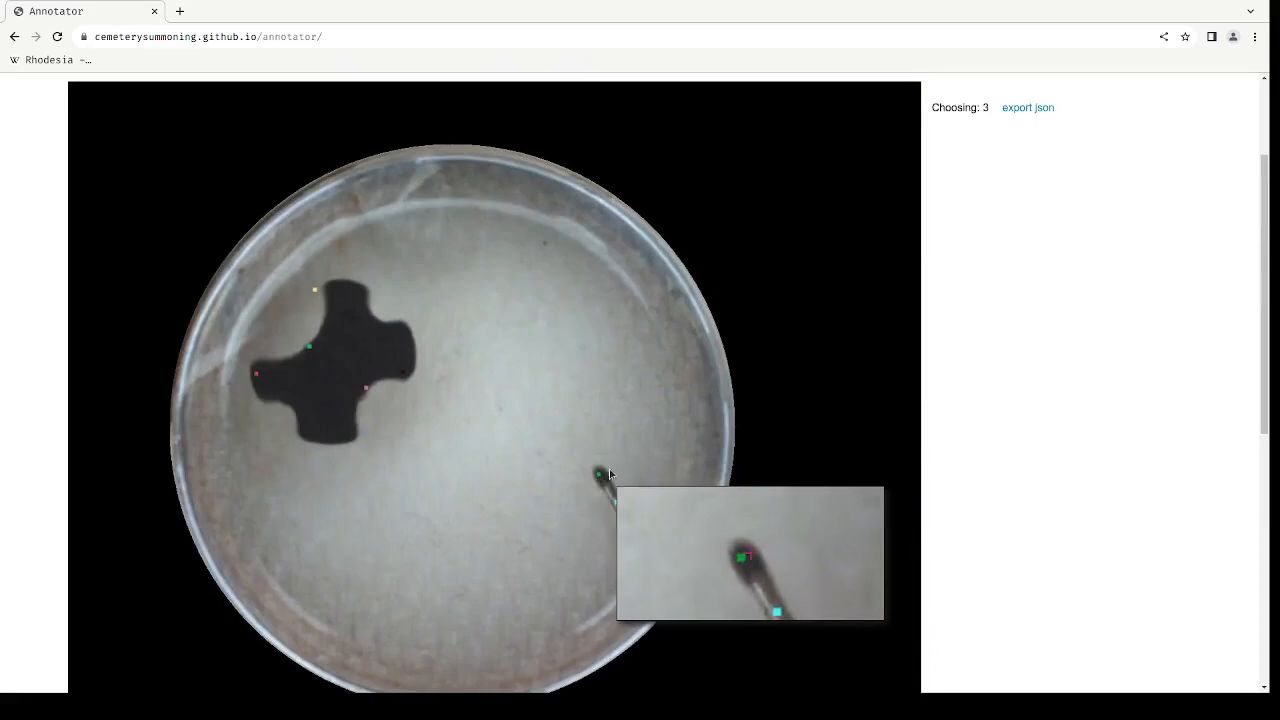
# Reposition points 3 to 8 around the cross's upper-left and lower-right notches, and advance to the following frame.
pyautogui.click(324, 287)
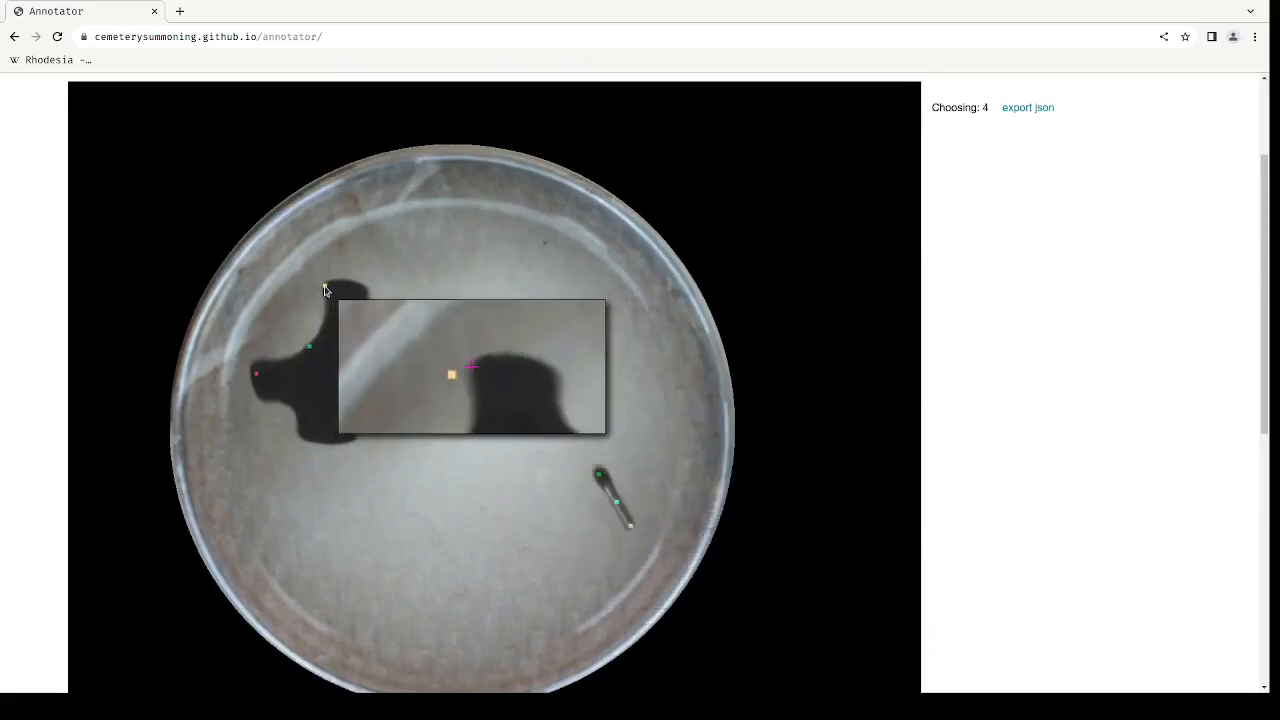
pyautogui.click(316, 341)
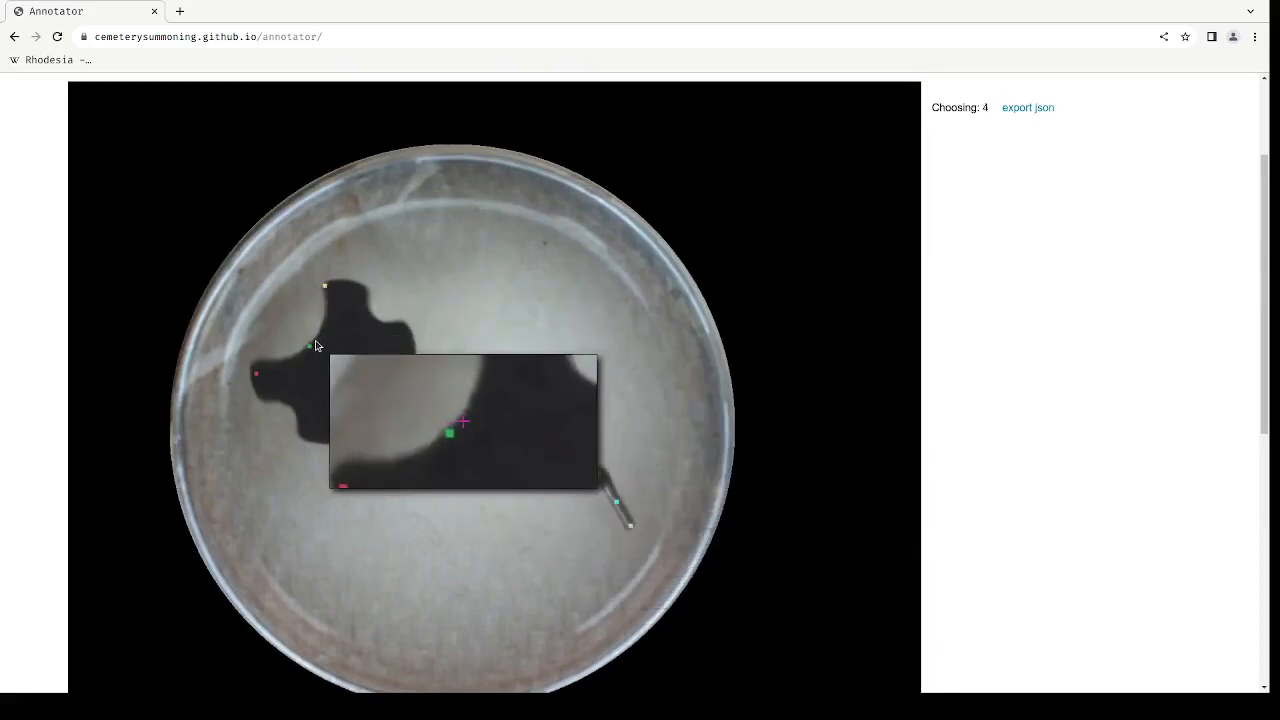
pyautogui.click(256, 366)
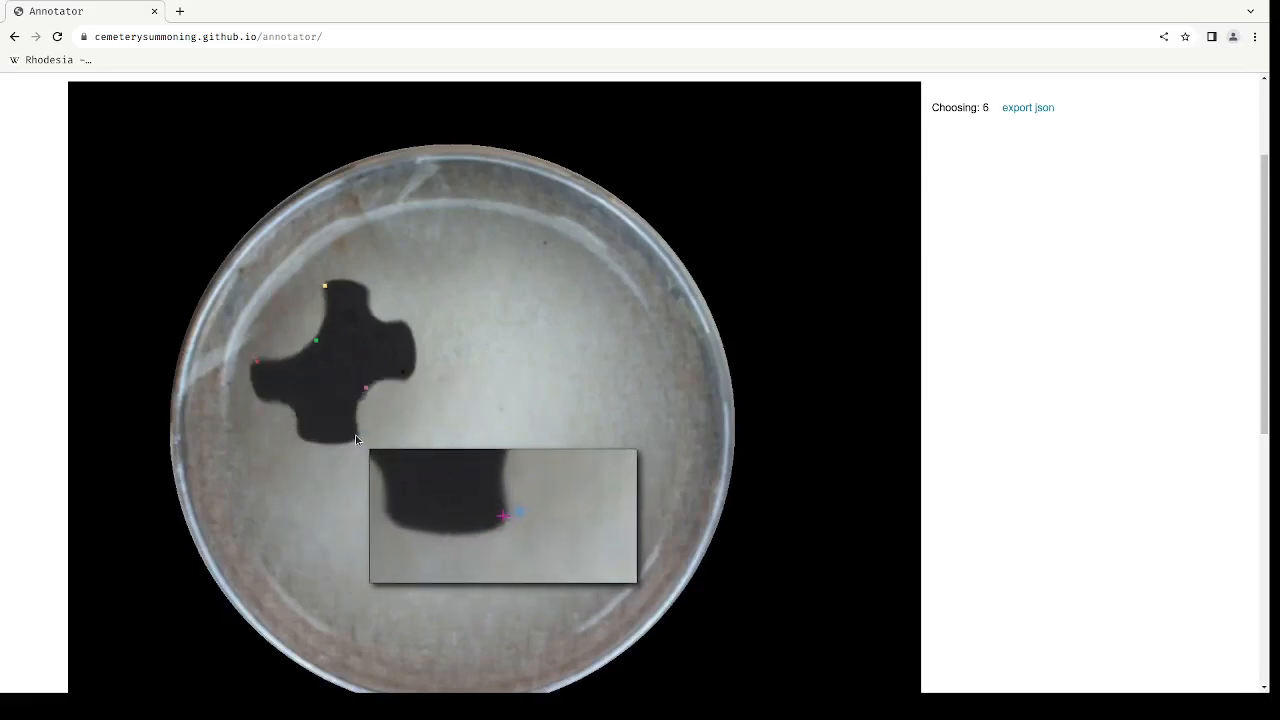
pyautogui.click(355, 436)
pyautogui.click(364, 391)
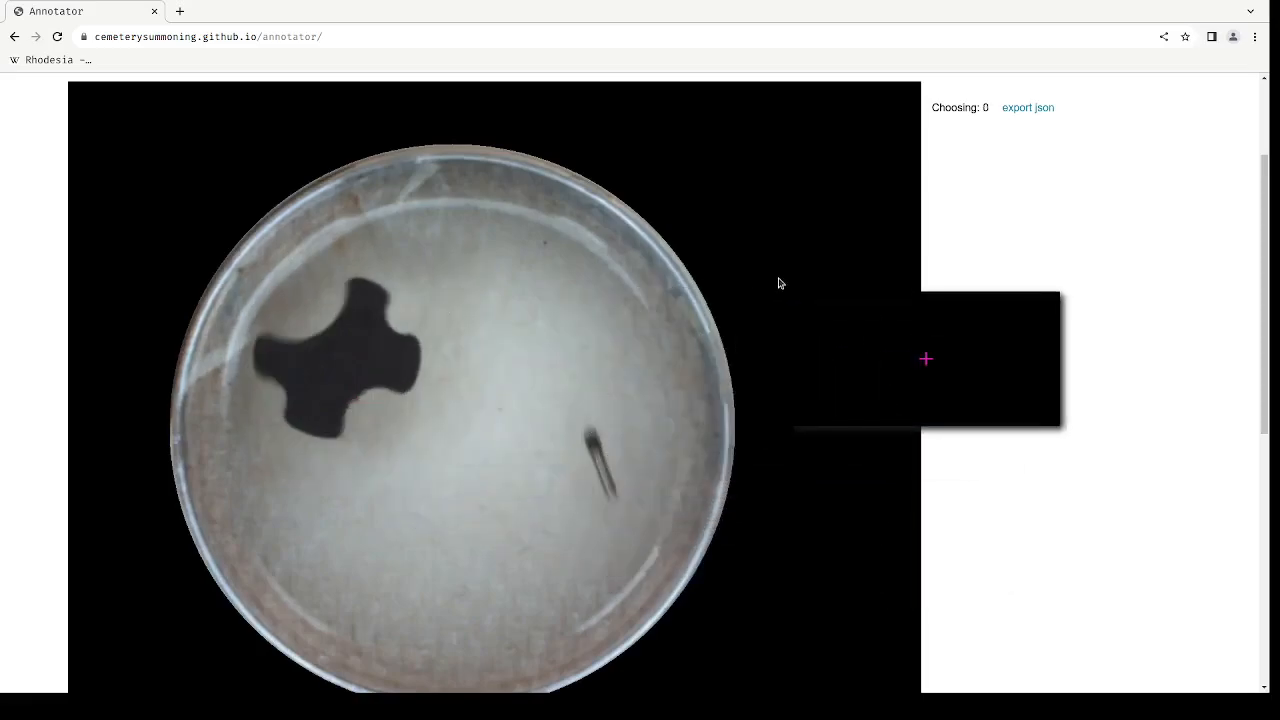
# Export the point annotations as a JSON file.
pyautogui.scroll(3, 780, 279)
pyautogui.scroll(-4, 785, 279)
pyautogui.scroll(-2, 785, 279)
pyautogui.scroll(3, 786, 277)
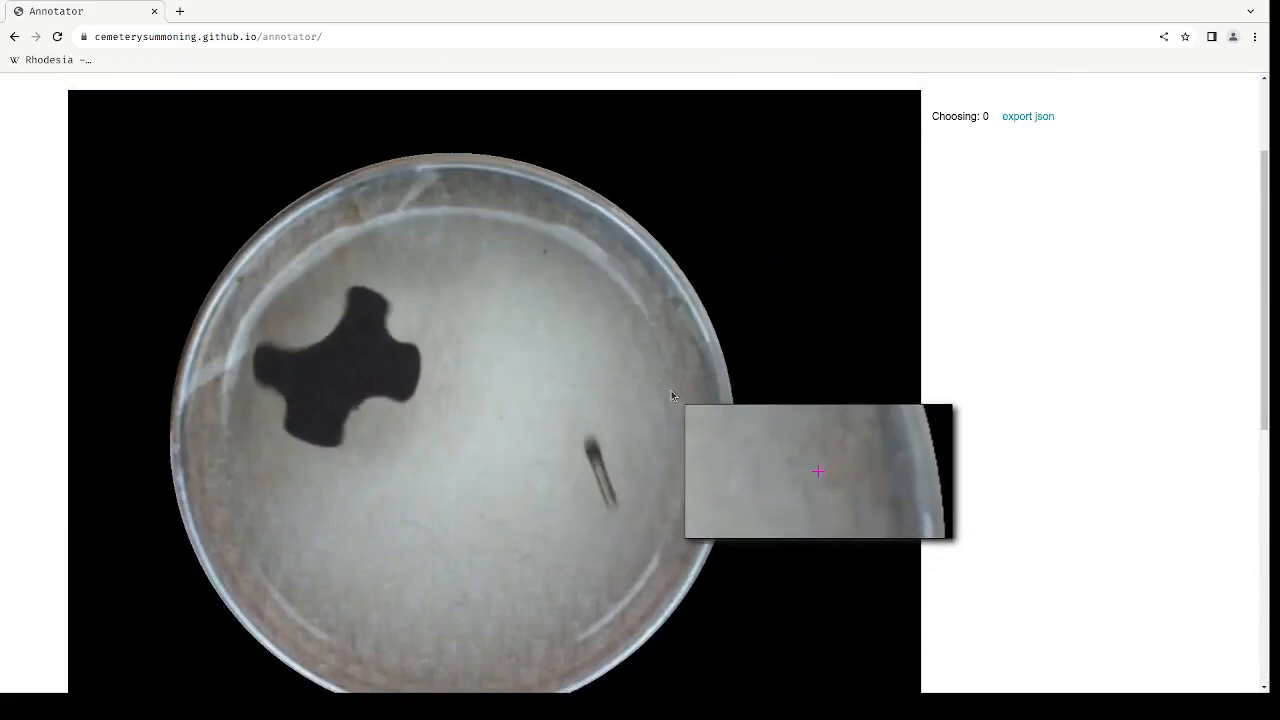
pyautogui.click(1041, 119)
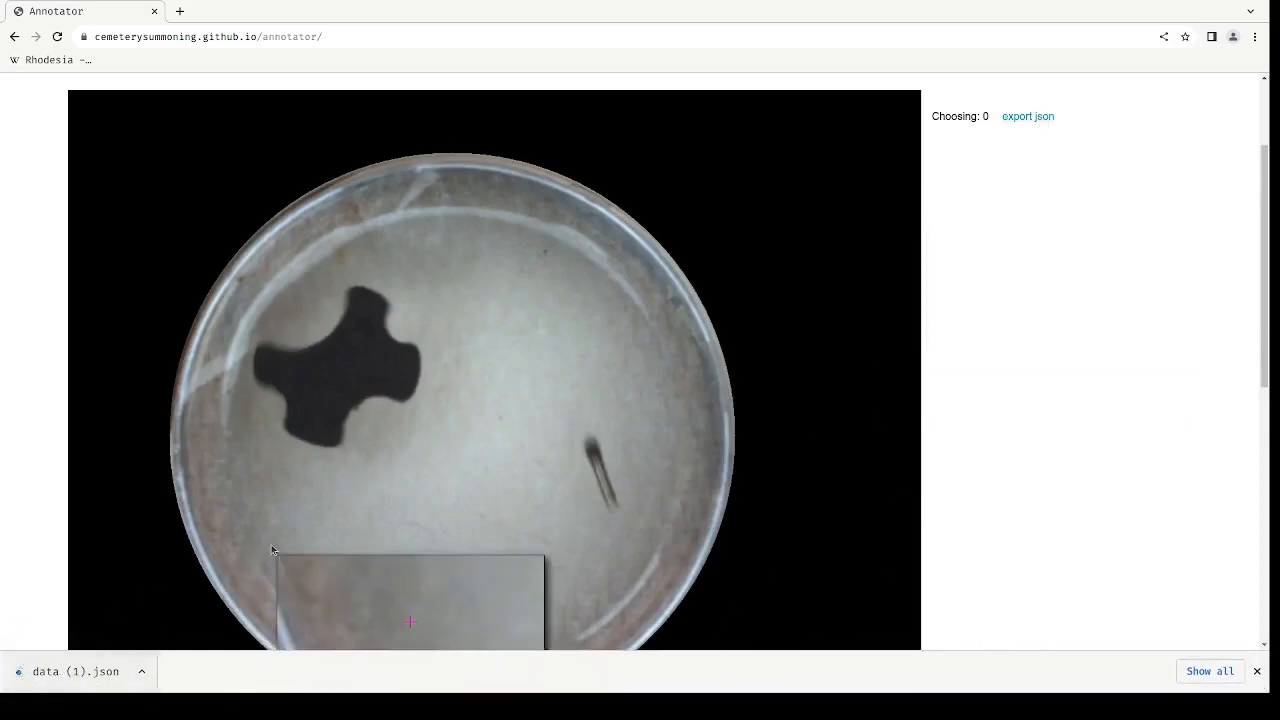
# Reload the annotator, switch to resuming previous data, and submit the masked dish video with frame rate 89.92 and data (1).json.
pyautogui.click(58, 37)
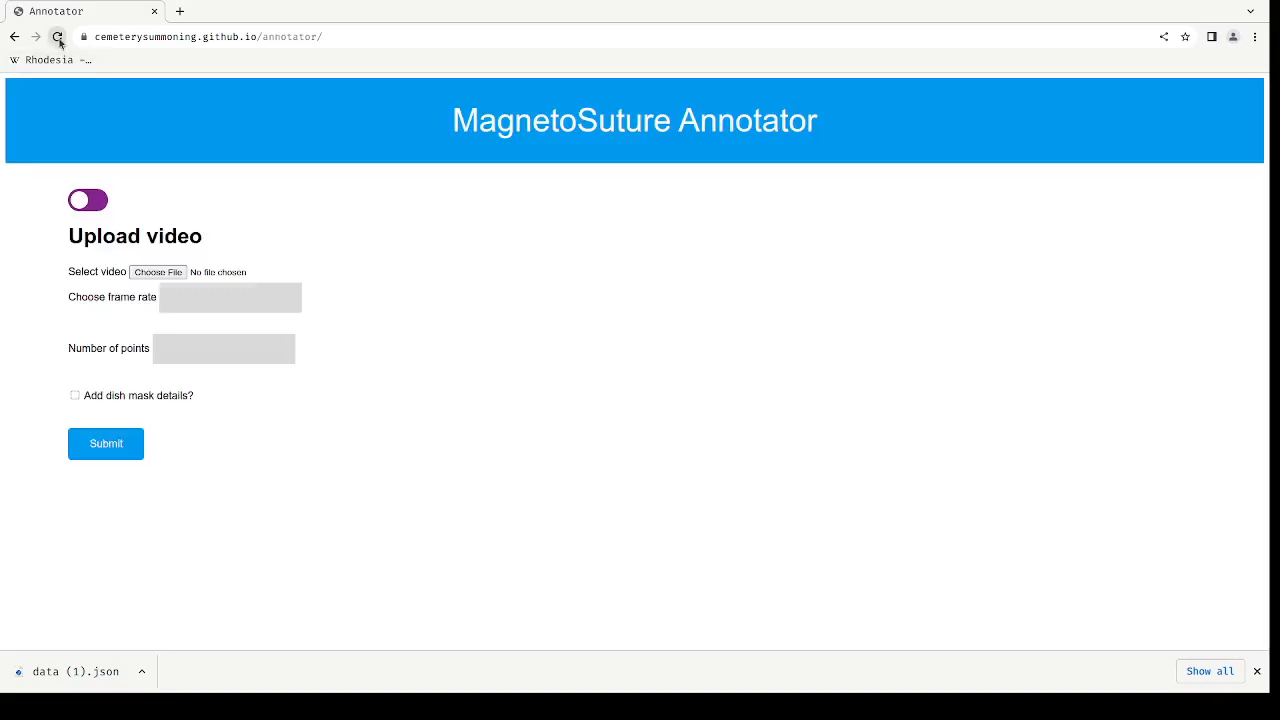
pyautogui.click(95, 200)
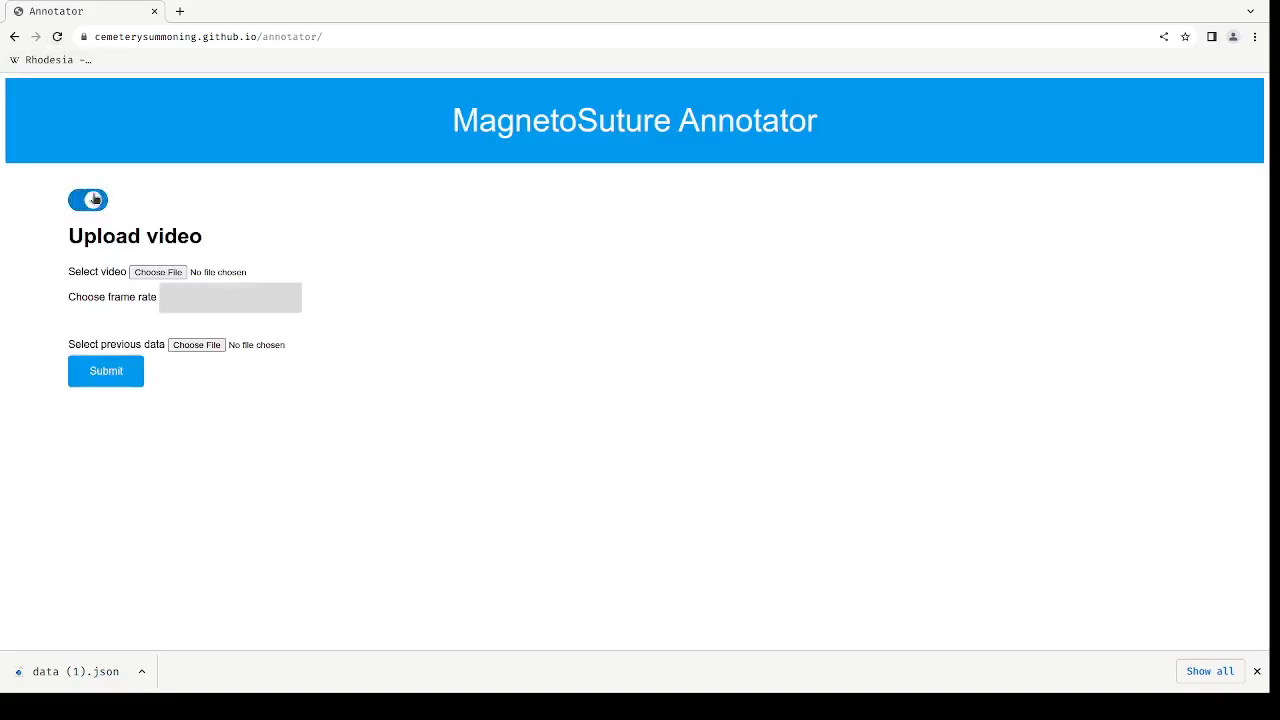
pyautogui.click(100, 201)
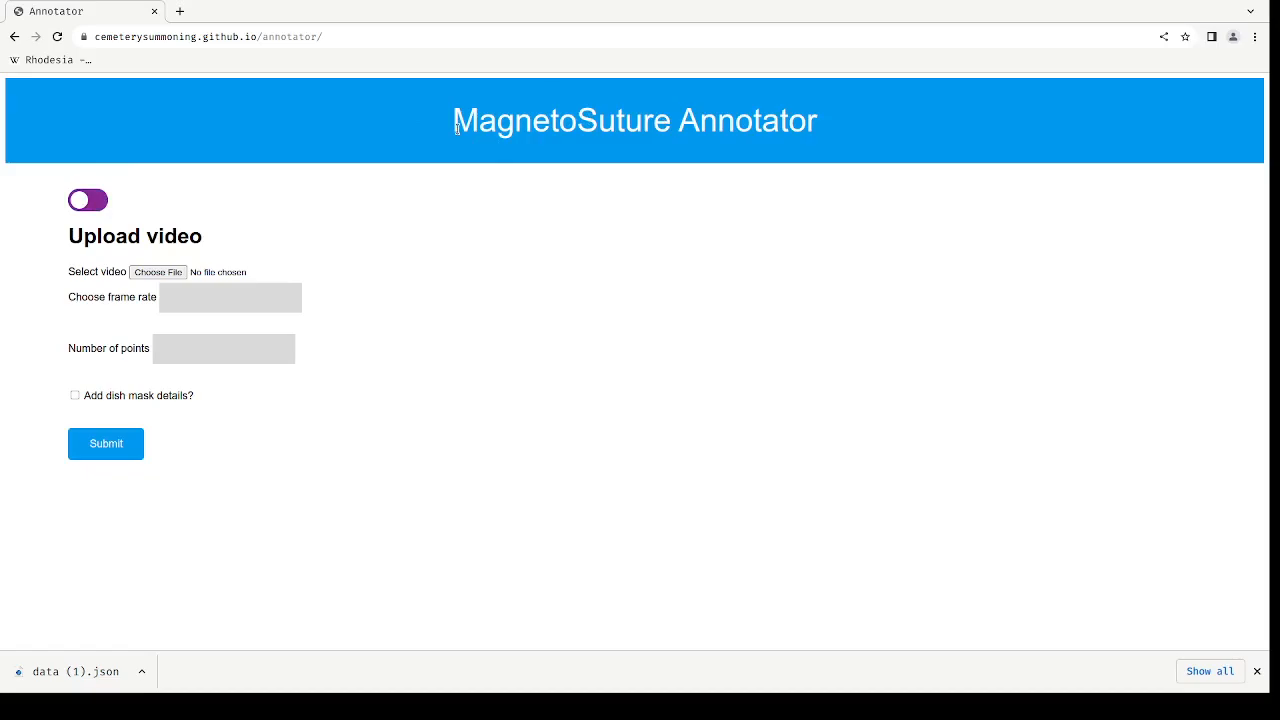
pyautogui.click(84, 200)
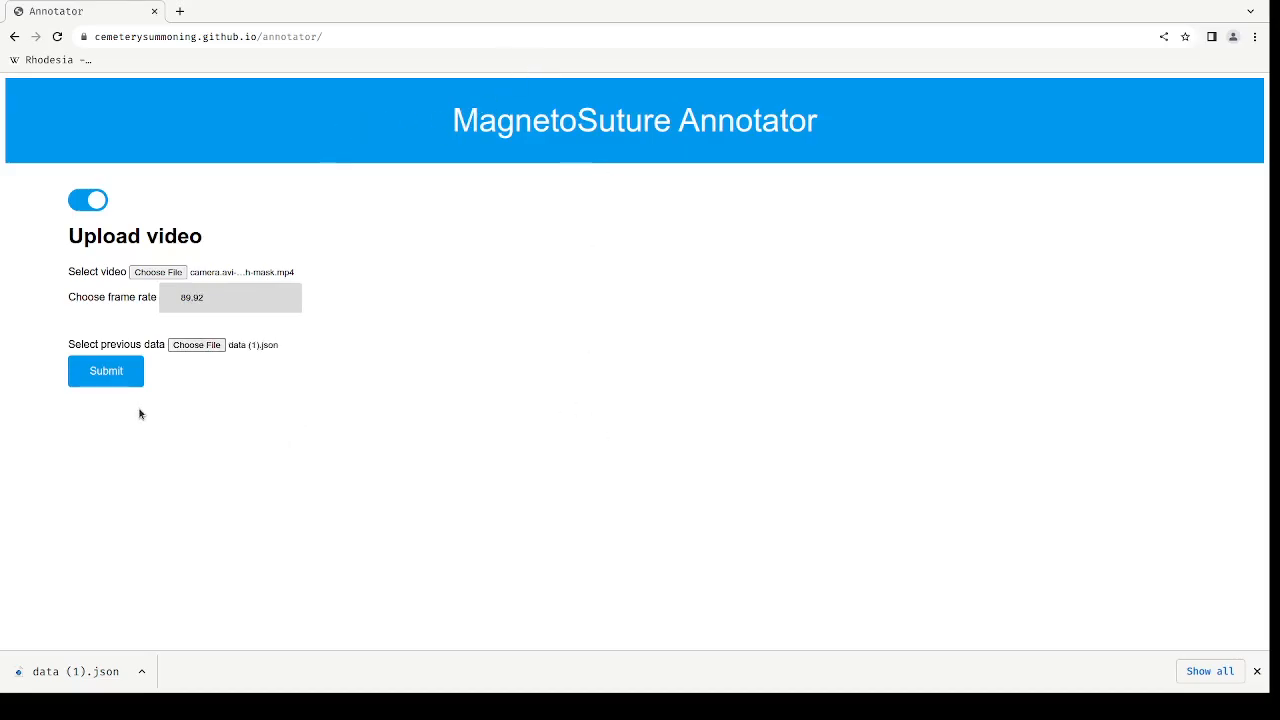
pyautogui.click(112, 371)
# Dismiss the download notice, wait for the video frames to be gathered, and move on to the annotation view.
pyautogui.scroll(-3, 341, 283)
pyautogui.scroll(3, 534, 319)
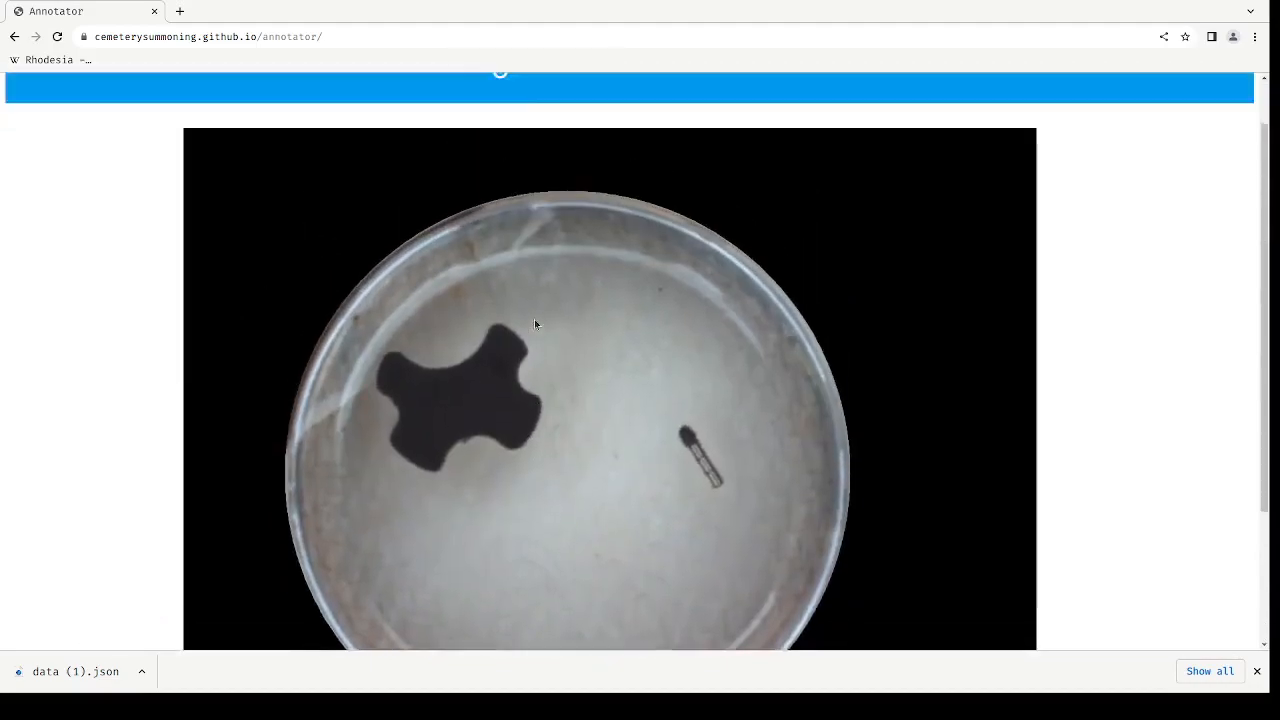
pyautogui.scroll(-3, 590, 340)
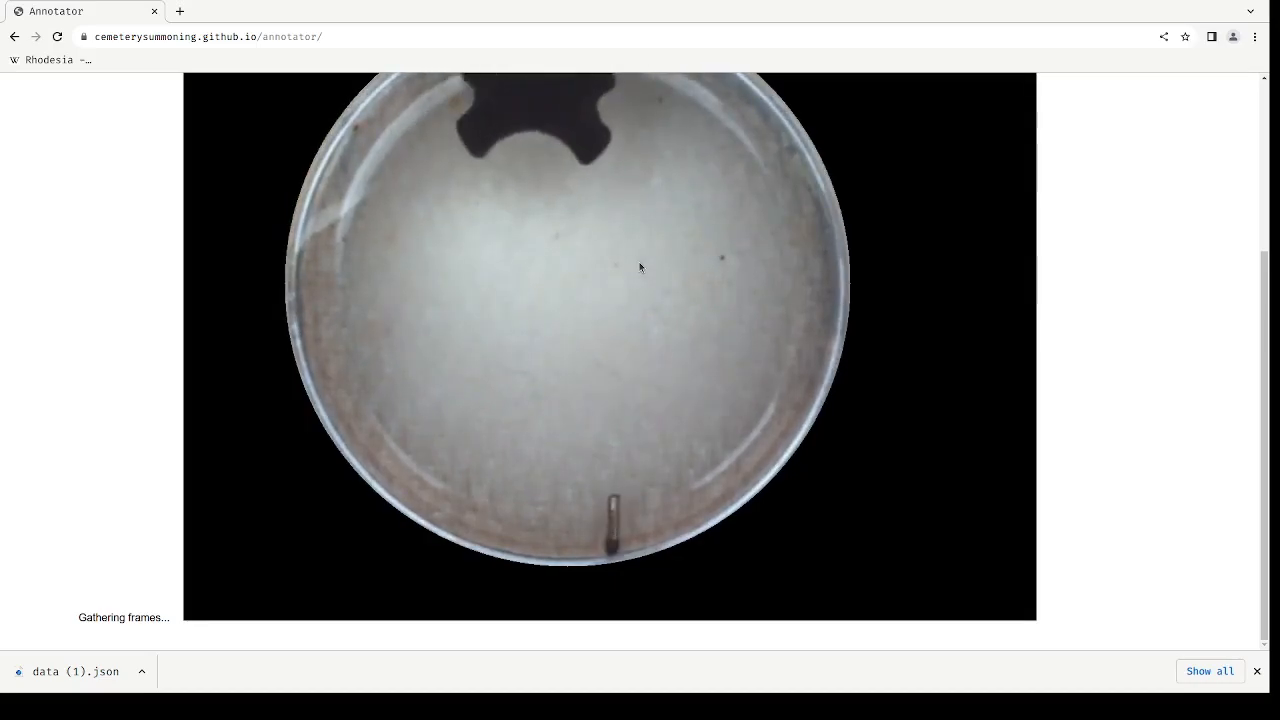
pyautogui.scroll(2, 1054, 548)
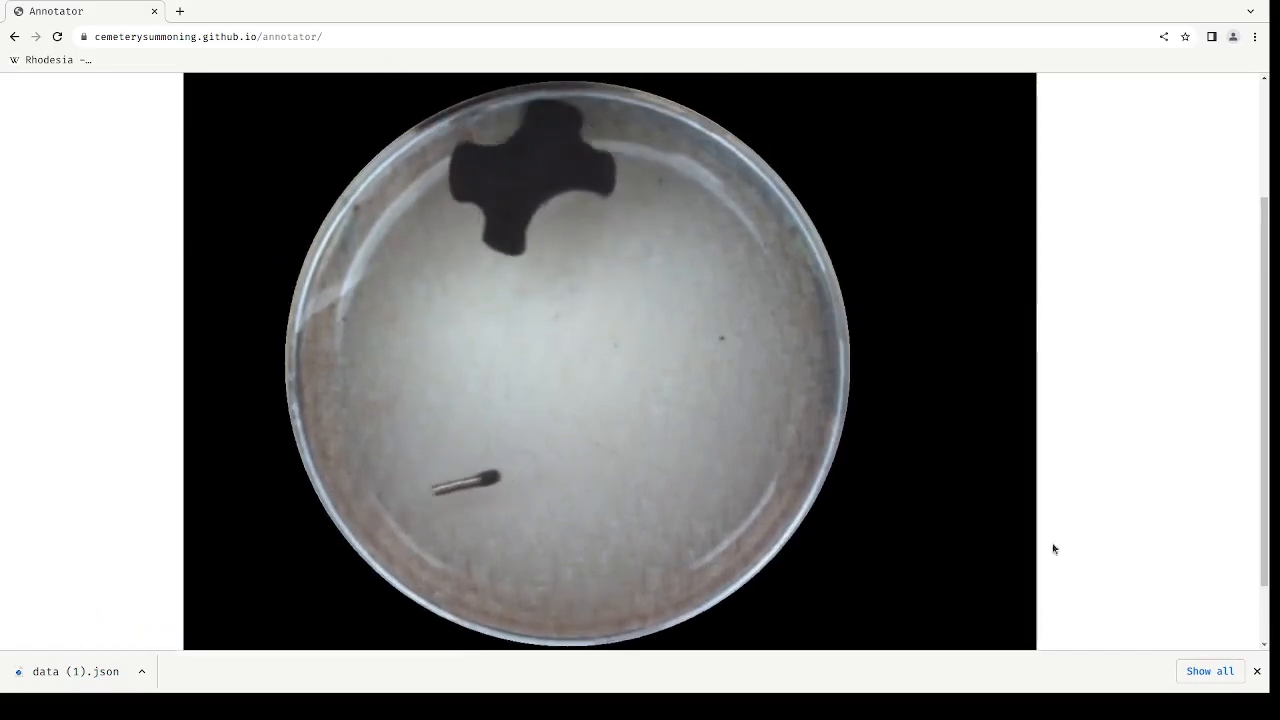
pyautogui.click(1257, 671)
pyautogui.scroll(-1, 815, 627)
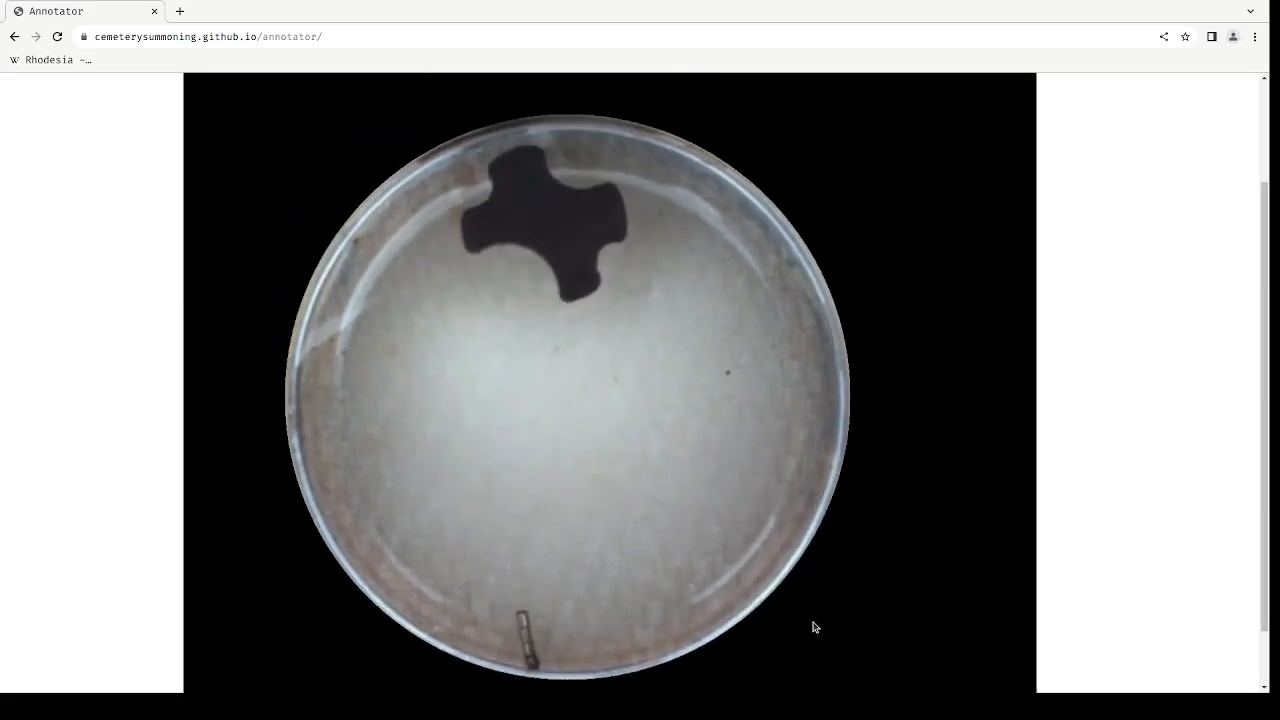
pyautogui.scroll(2, 815, 627)
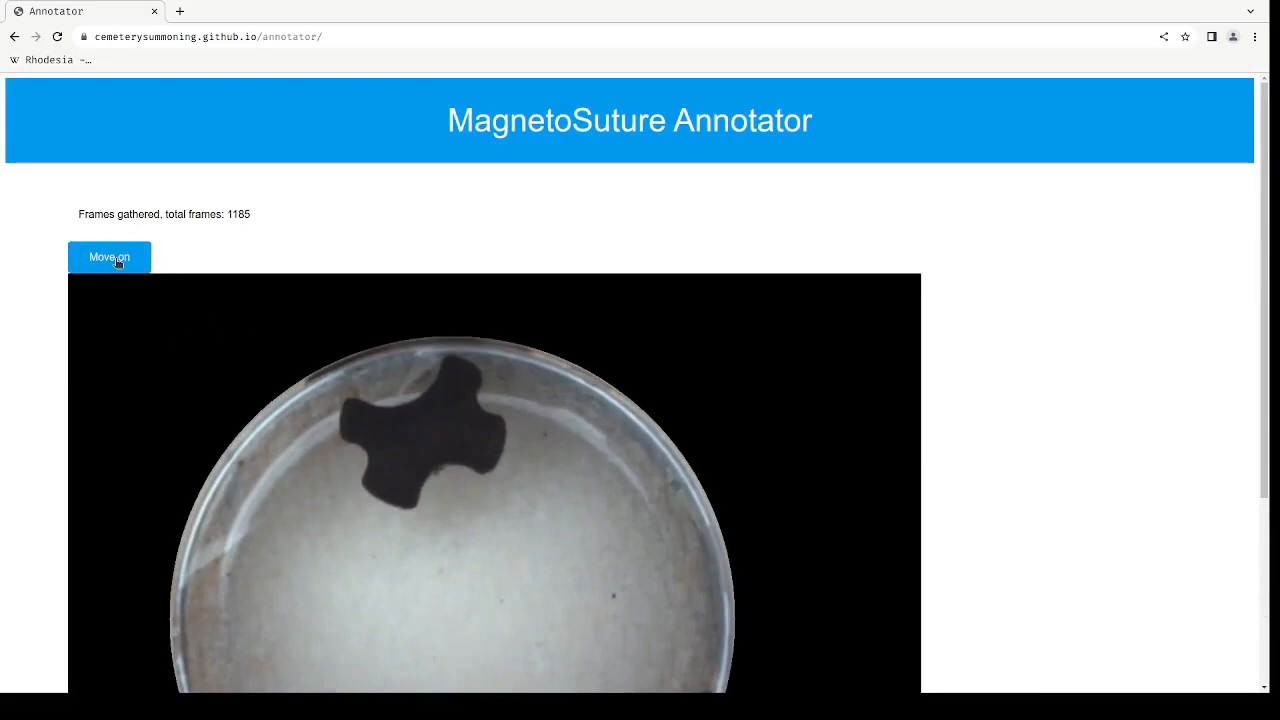
pyautogui.click(117, 258)
# Check the points loaded on the needle and cross in frame 0, along with the point list and keybinds.
pyautogui.scroll(-2, 114, 263)
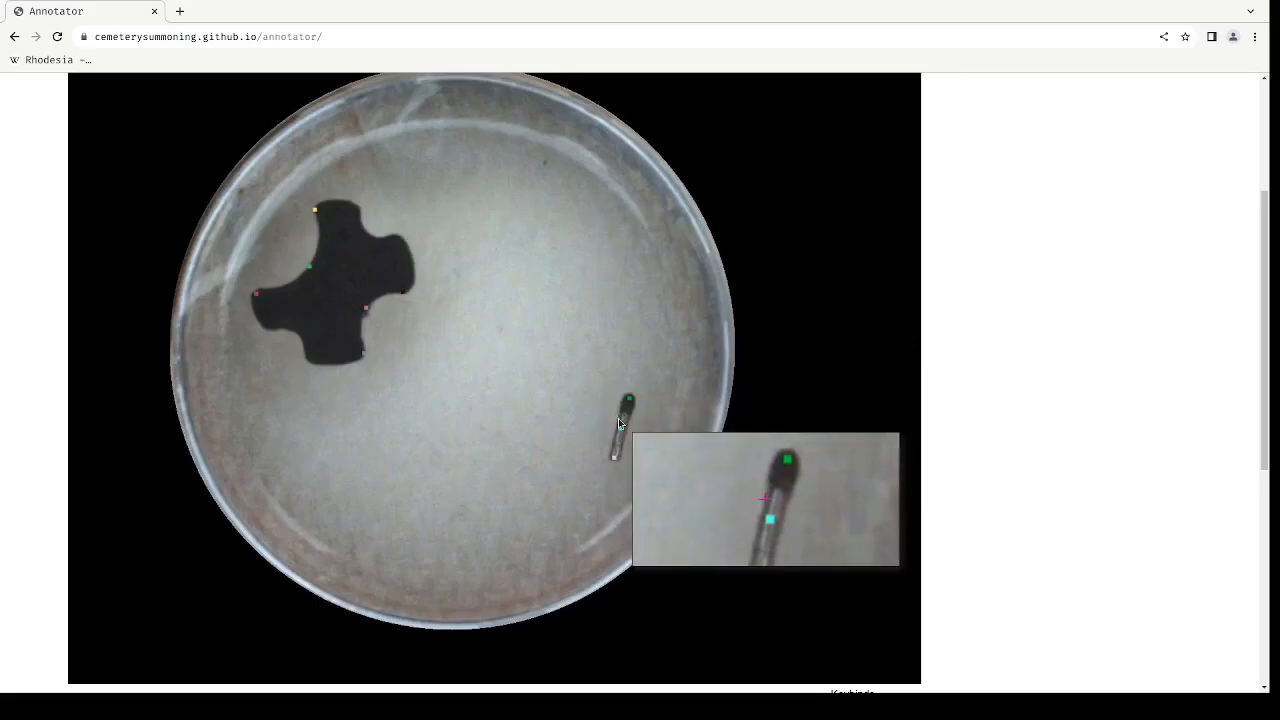
pyautogui.scroll(3, 655, 450)
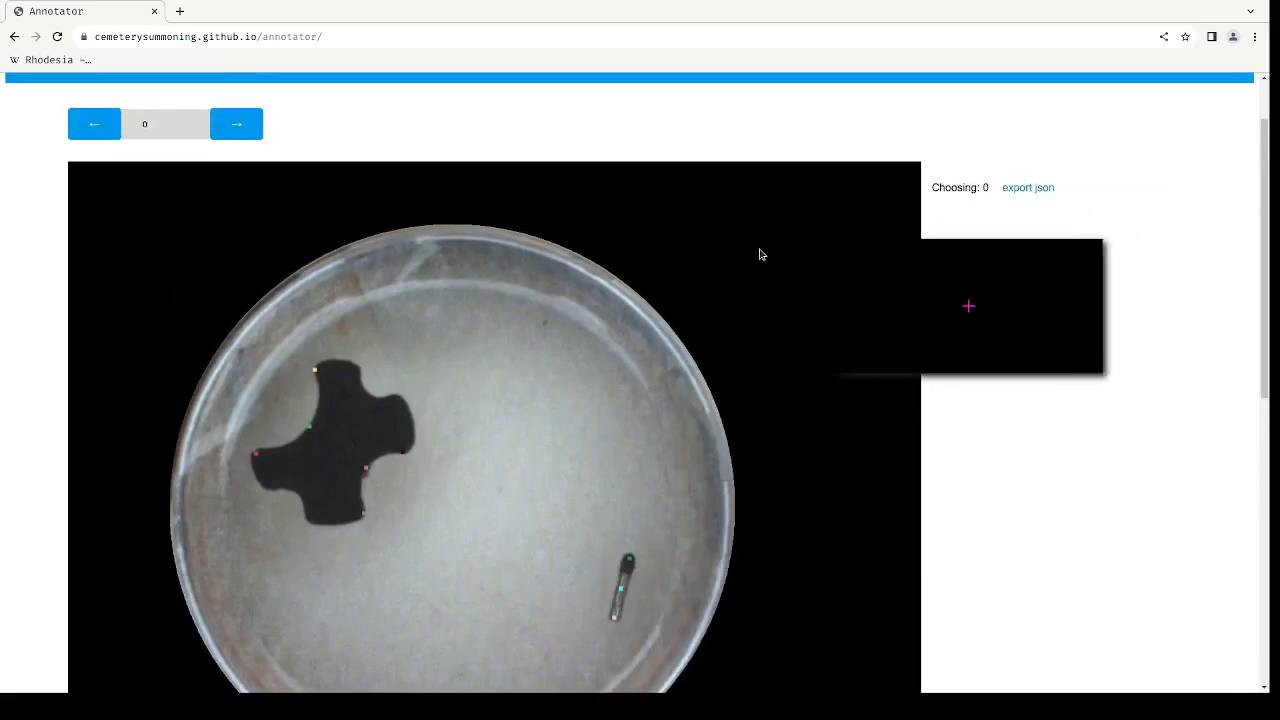
pyautogui.scroll(-3, 701, 408)
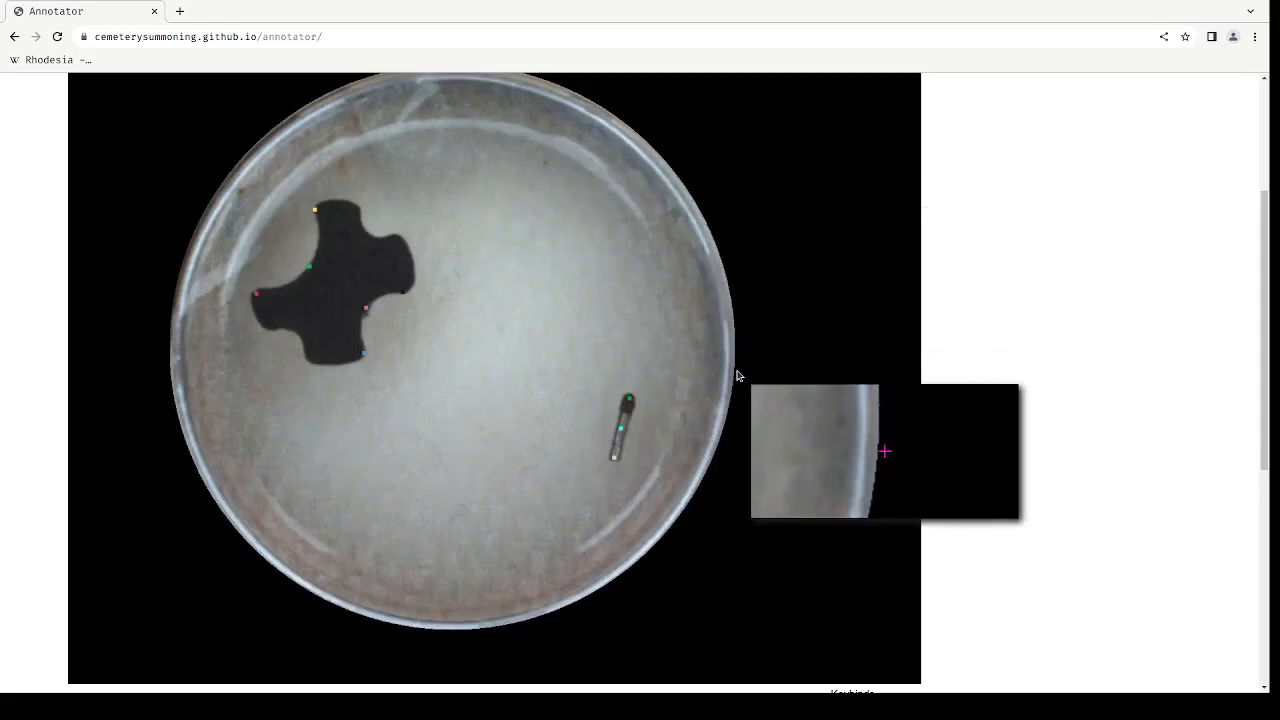
pyautogui.scroll(-5, 736, 375)
pyautogui.scroll(5, 736, 375)
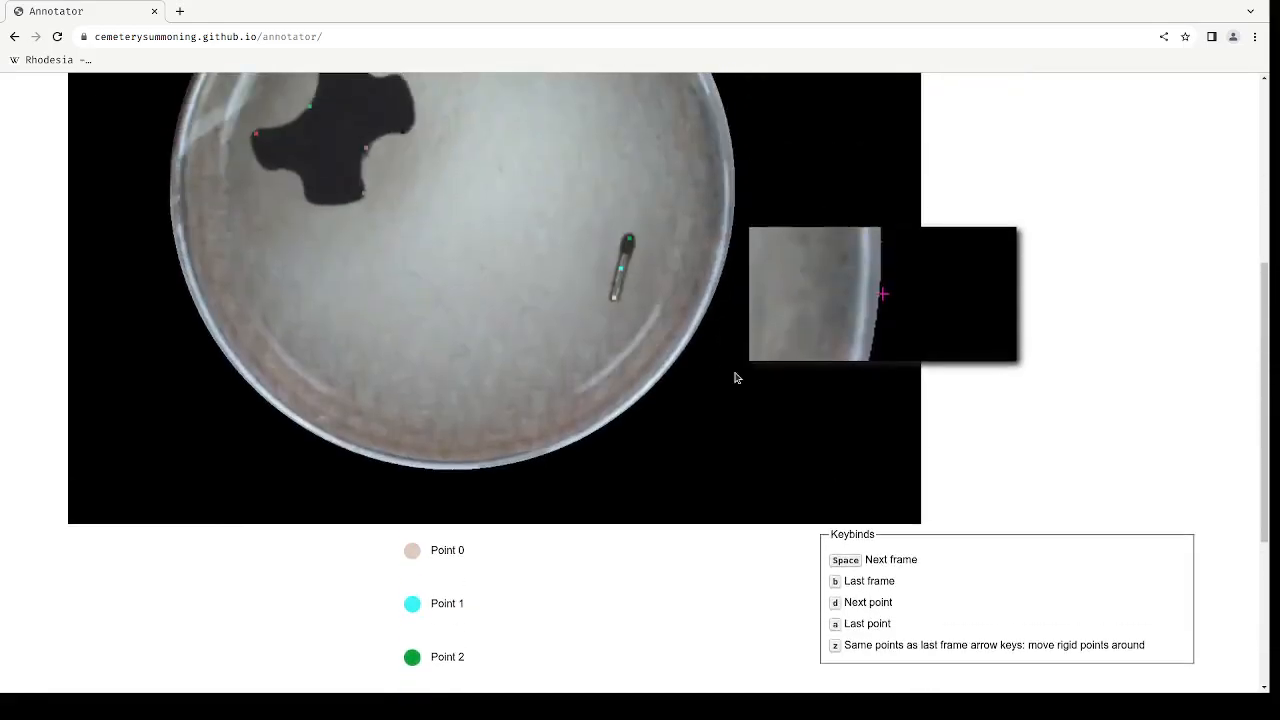